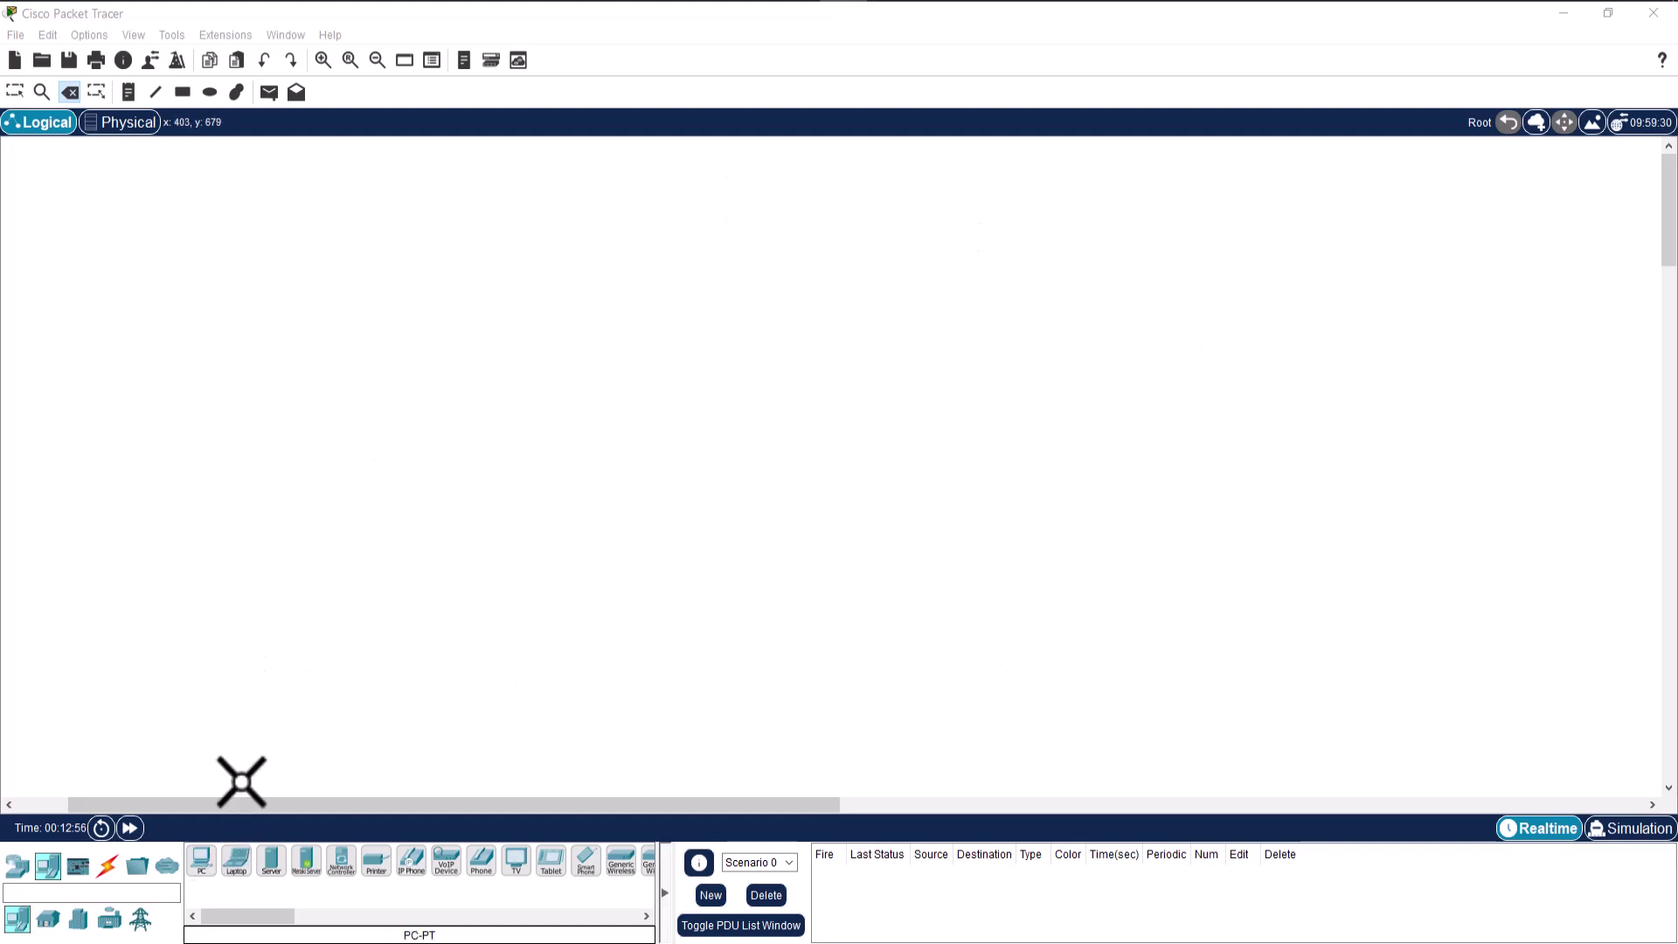
- Place PC-PT computers PC23, PC24 and PC25 in a top row, with PC26–PC28 beneath them
{"action": "left_click", "coordinate": [203, 866]}
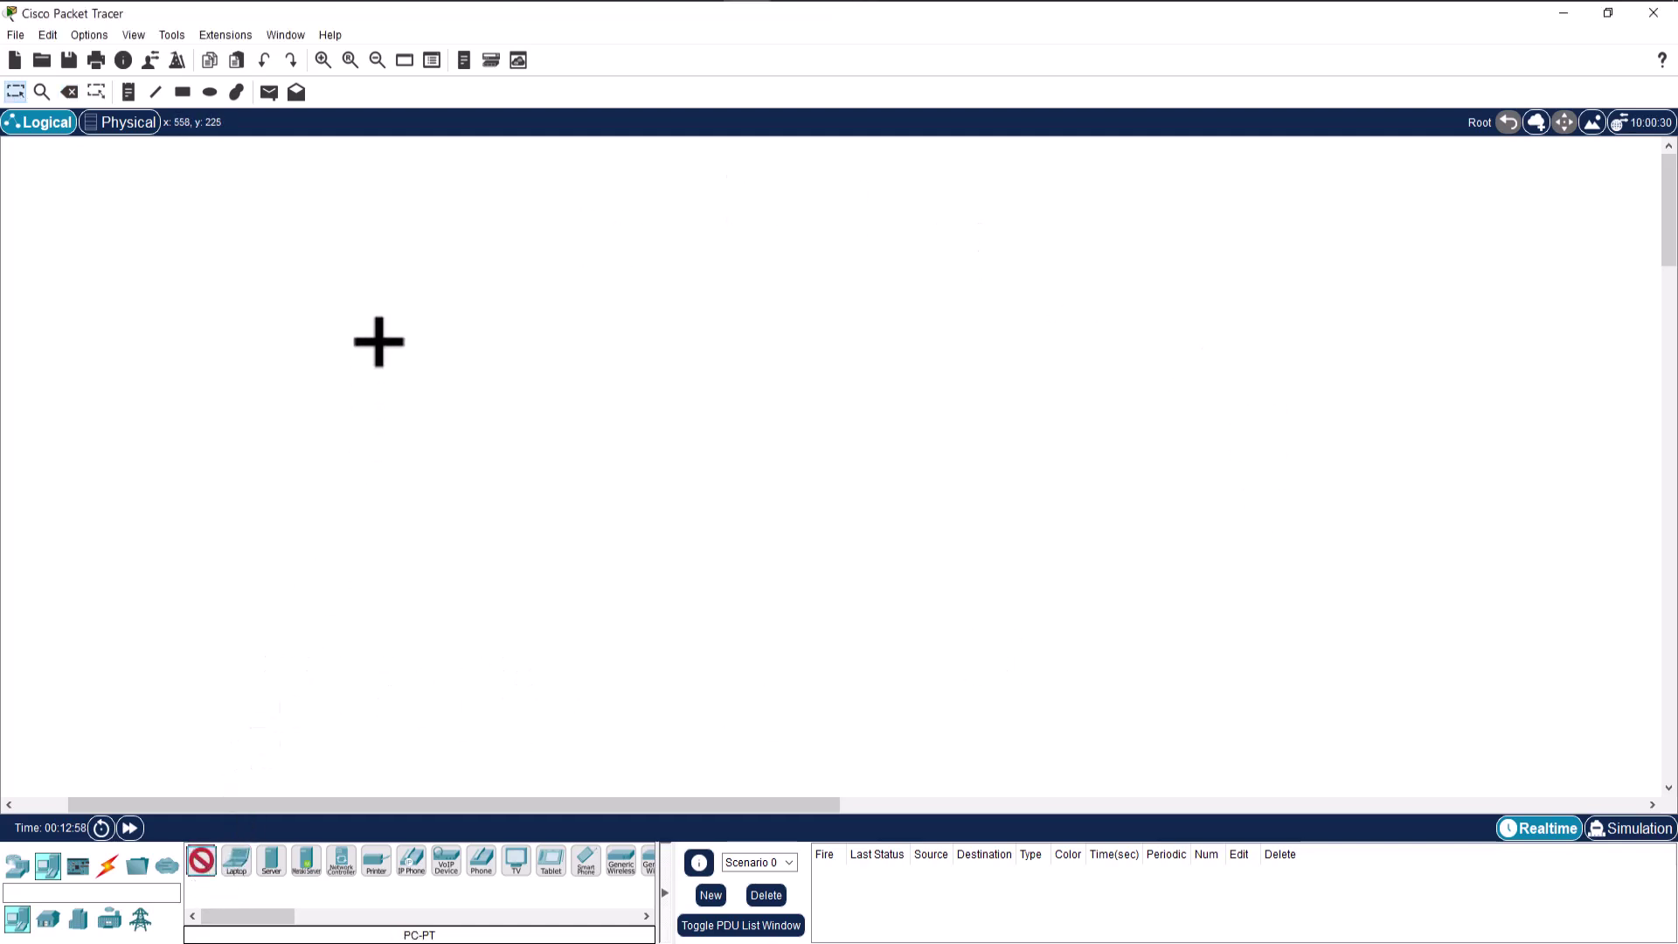
{"action": "left_click", "coordinate": [378, 323]}
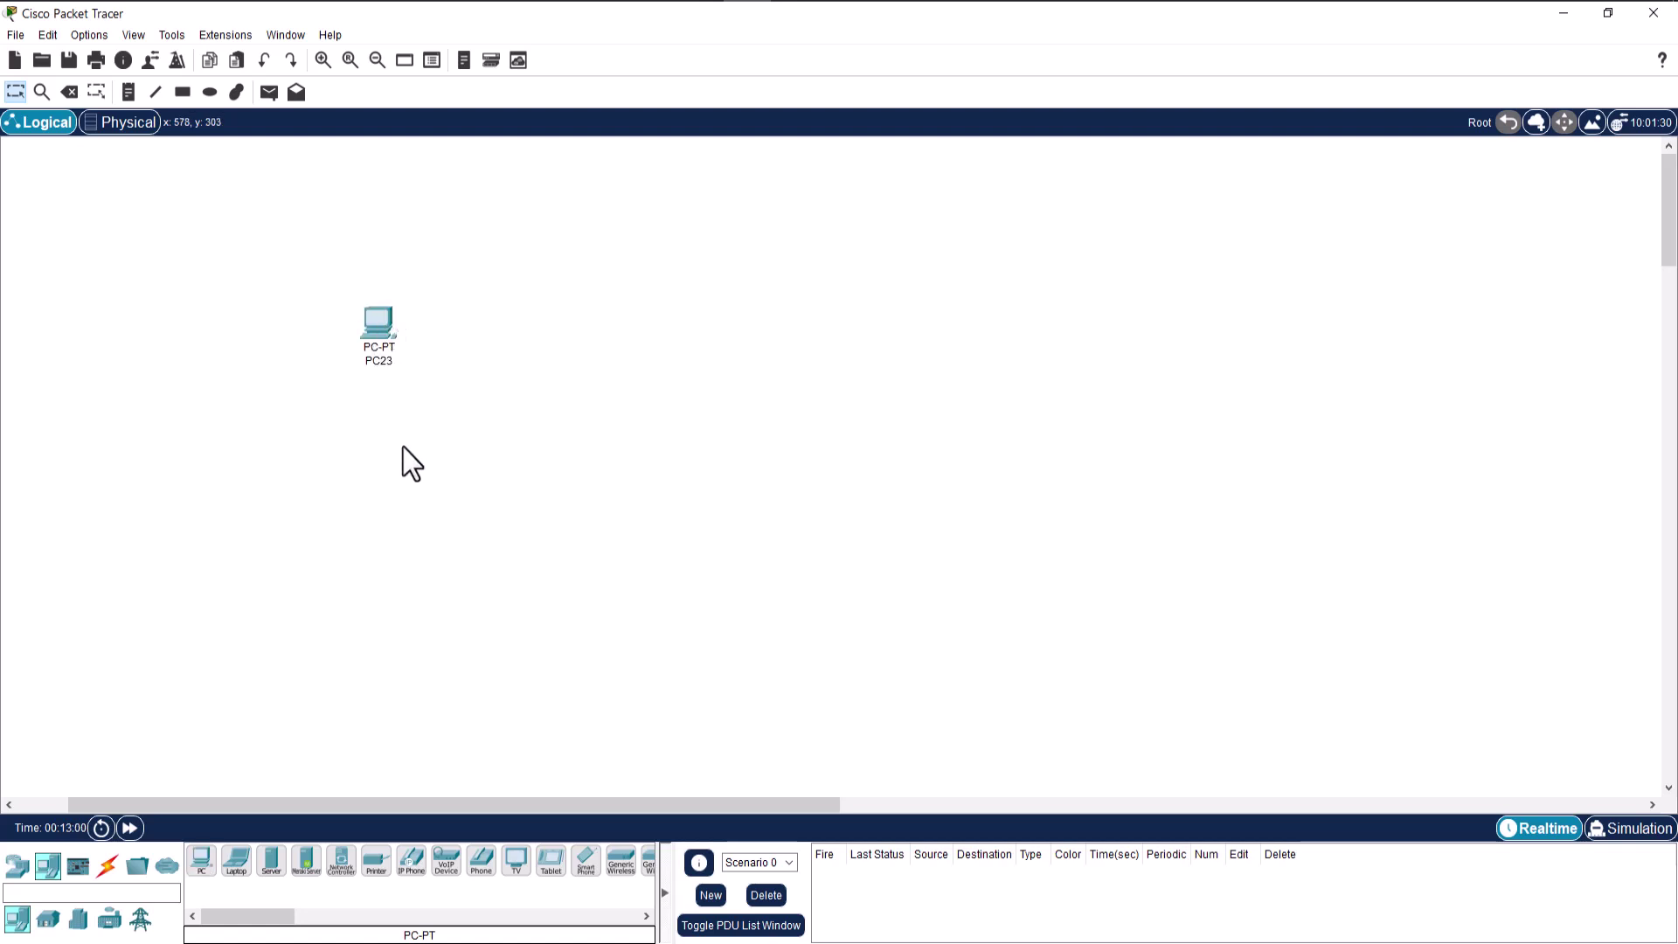
{"action": "left_click", "coordinate": [203, 865]}
{"action": "left_click", "coordinate": [583, 330]}
{"action": "left_click", "coordinate": [202, 861]}
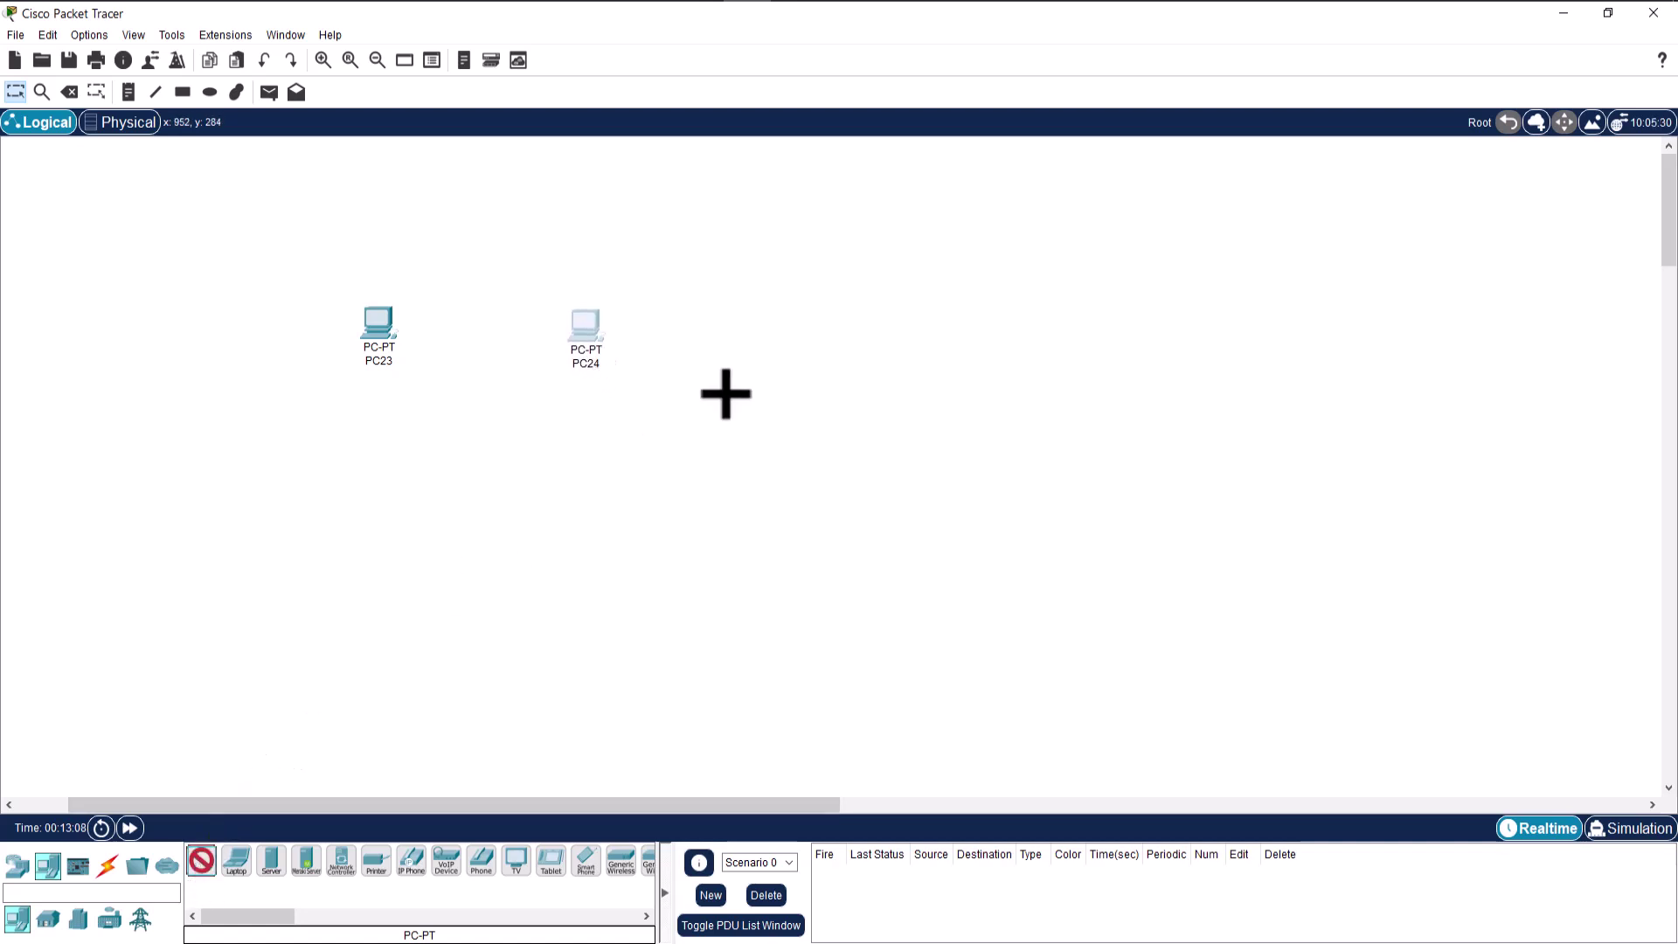
{"action": "left_click", "coordinate": [813, 325]}
{"action": "left_click", "coordinate": [371, 520]}
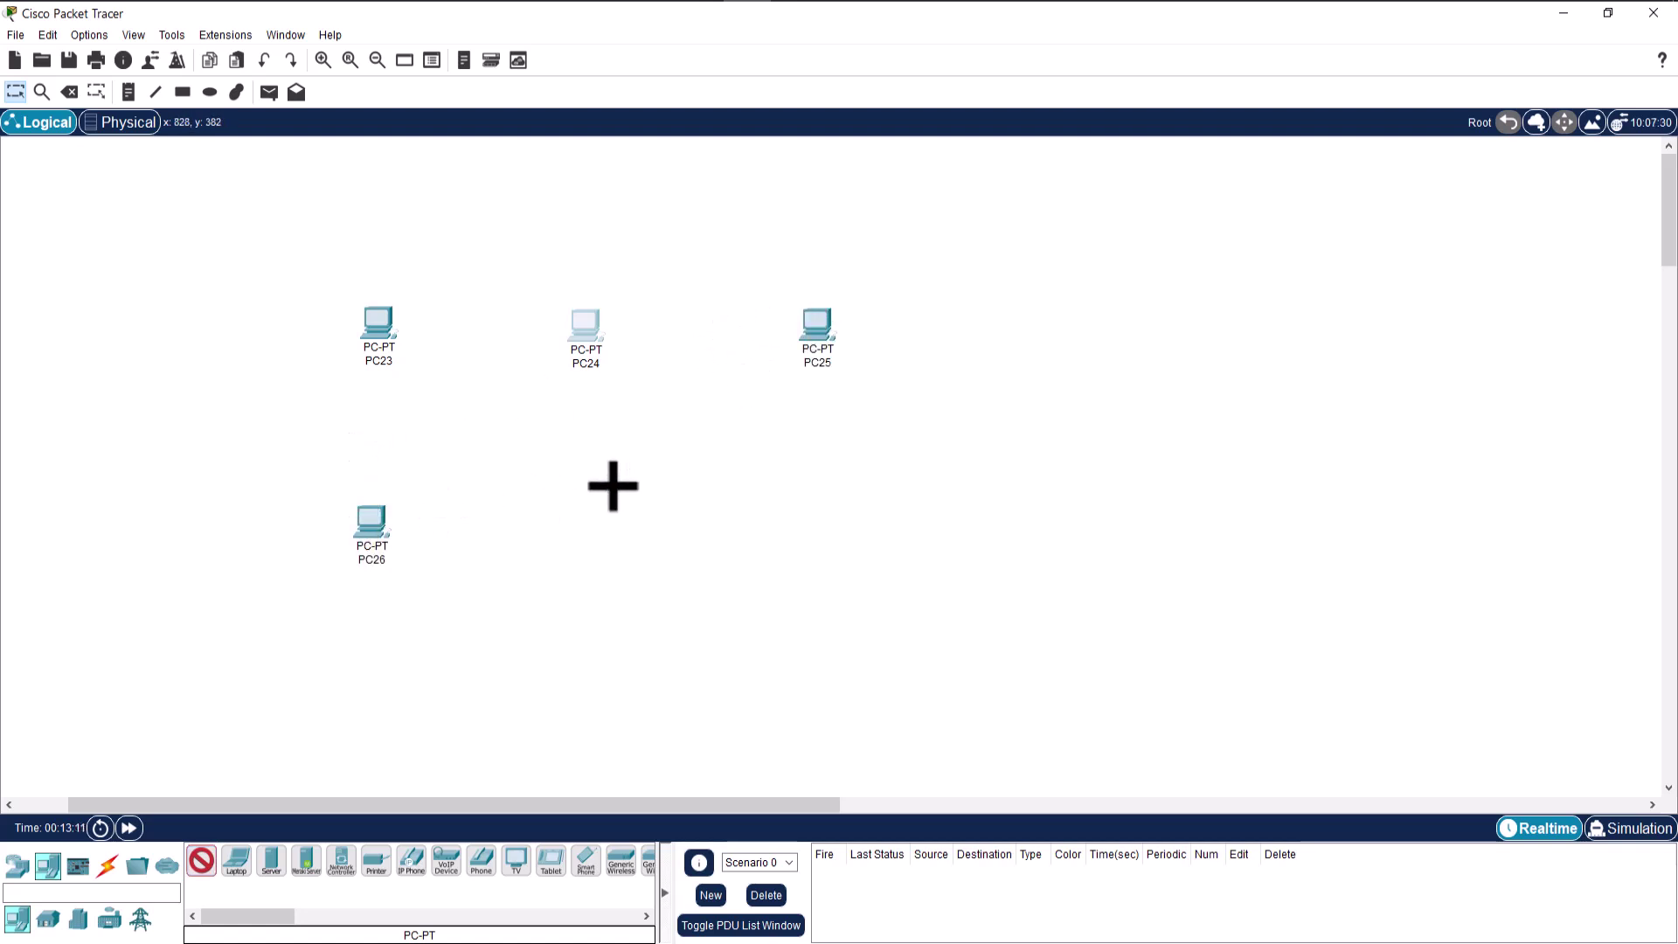
{"action": "left_click", "coordinate": [584, 509]}
{"action": "left_click", "coordinate": [834, 502]}
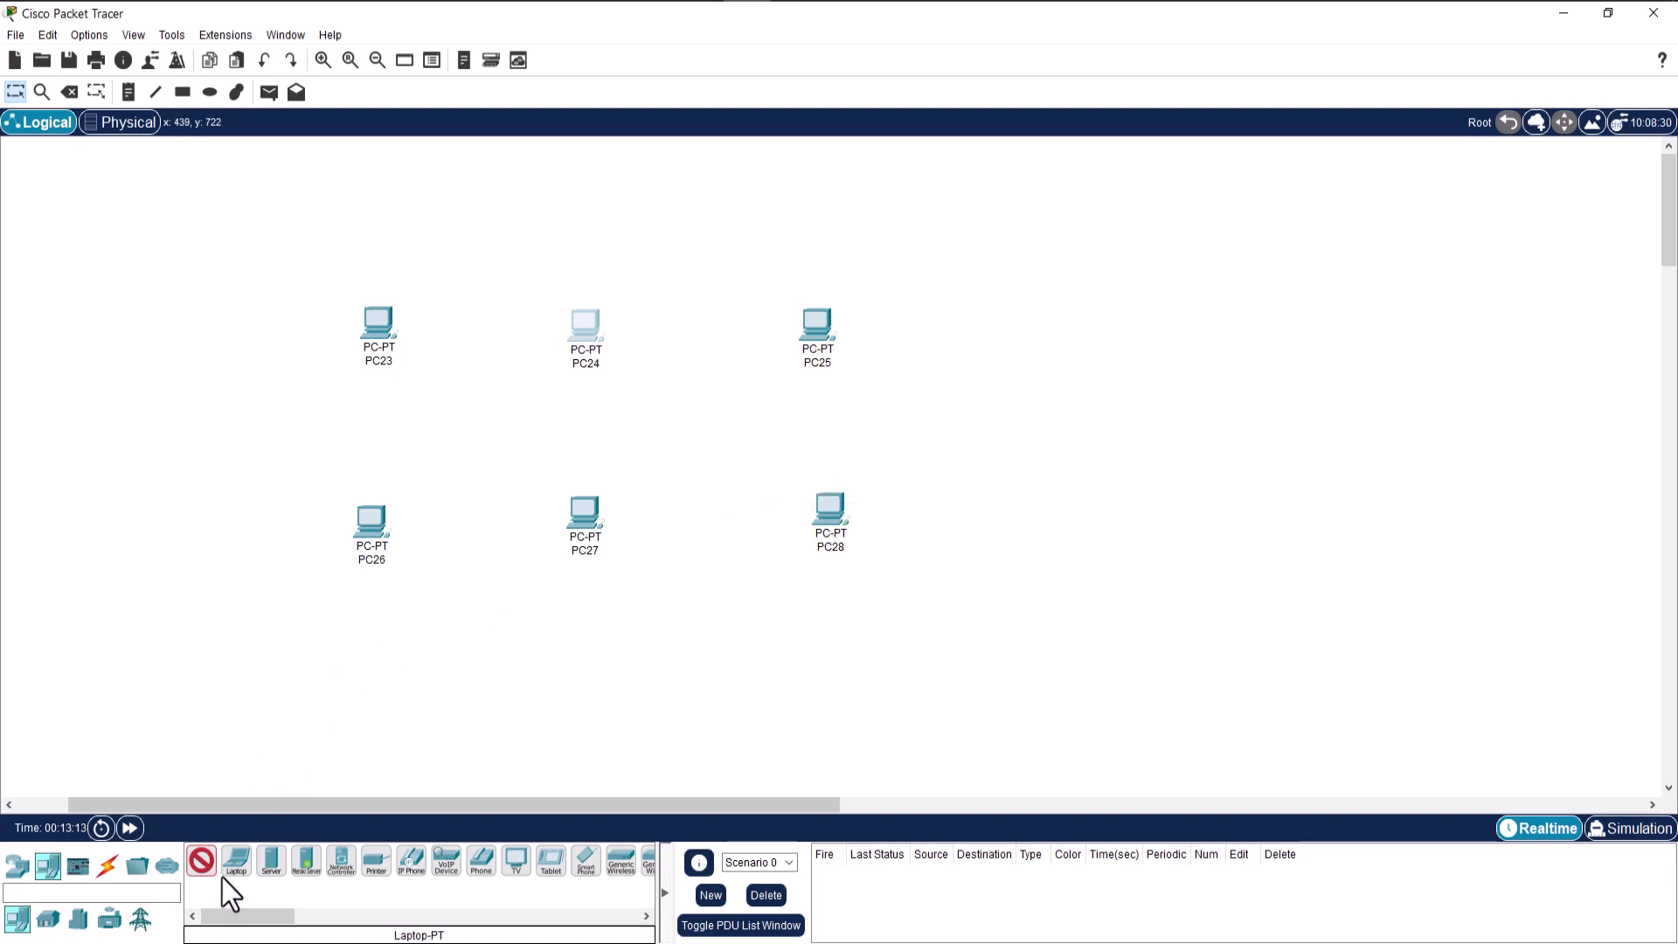
{"action": "key", "text": "Escape"}
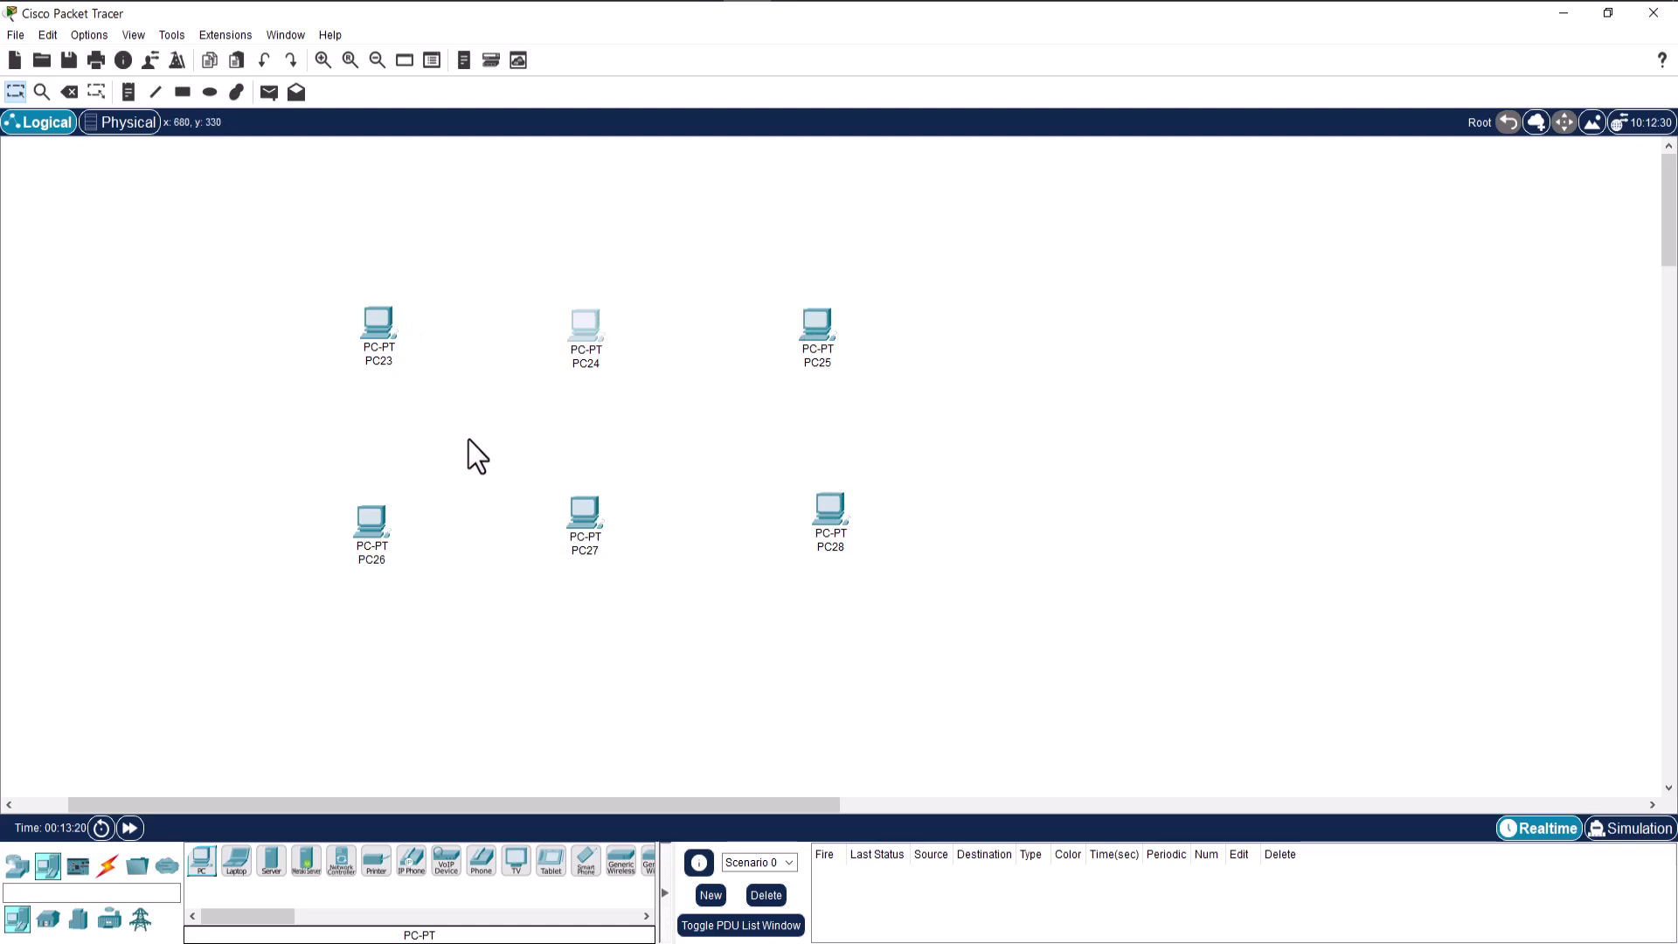
- Place three 2960 switches, Switch6, Switch7 and Switch8, between the two PC rows
{"action": "left_click", "coordinate": [16, 865]}
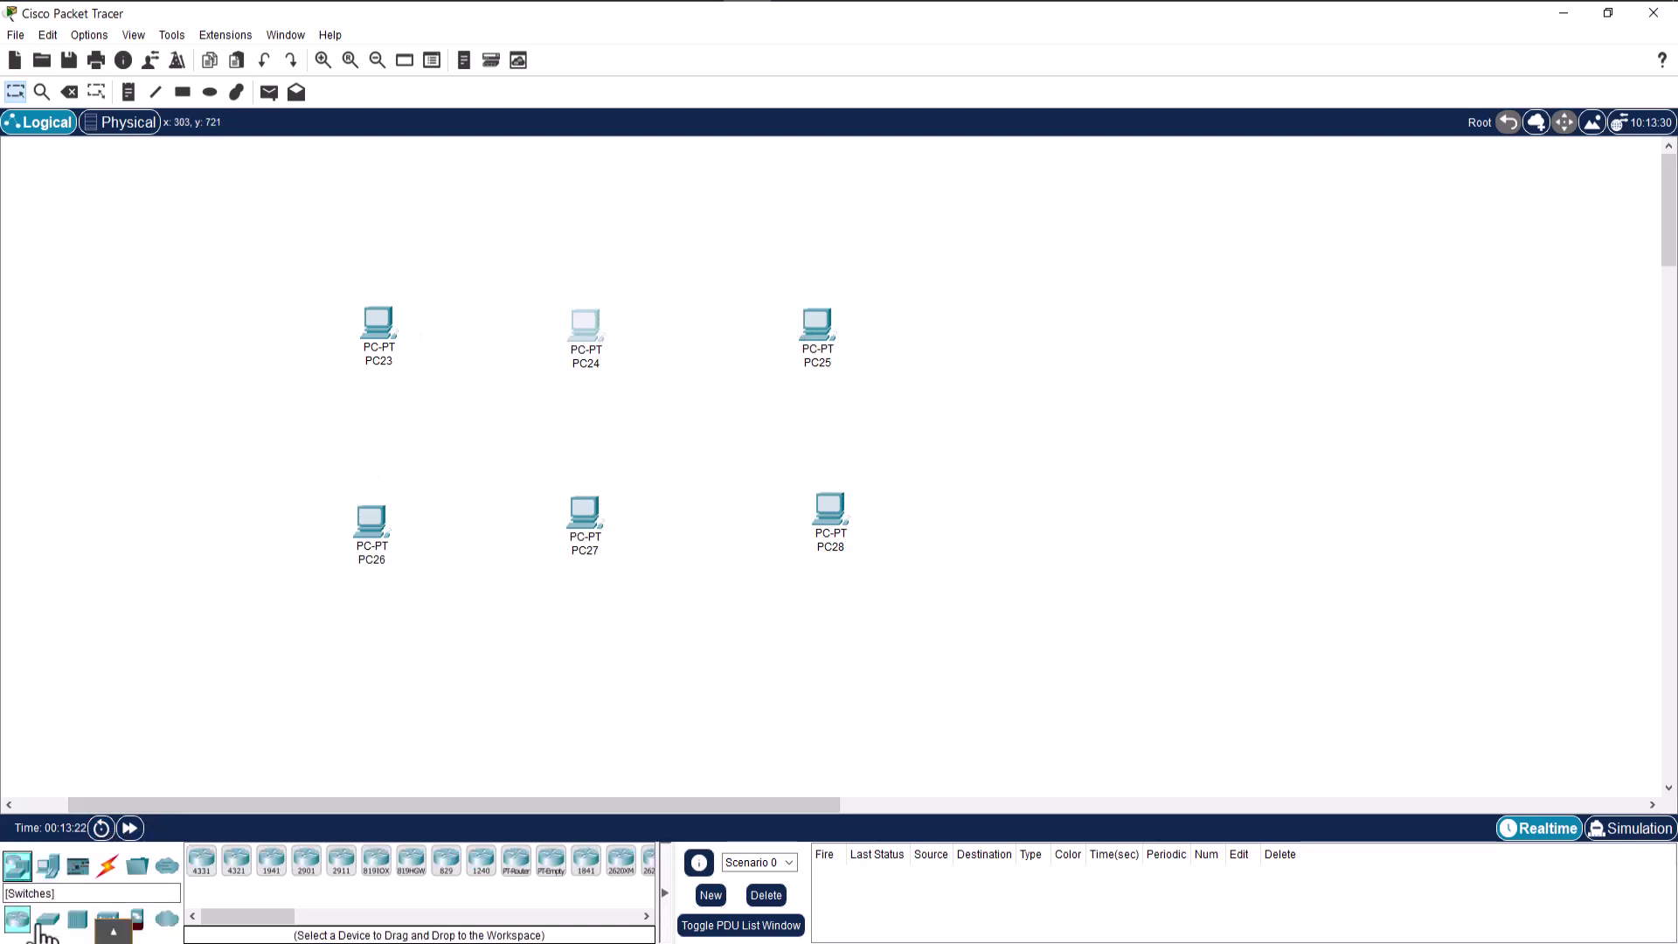
{"action": "left_click", "coordinate": [47, 918]}
{"action": "left_click", "coordinate": [202, 861]}
{"action": "left_click", "coordinate": [385, 431]}
{"action": "left_click", "coordinate": [590, 426]}
{"action": "left_click", "coordinate": [816, 416]}
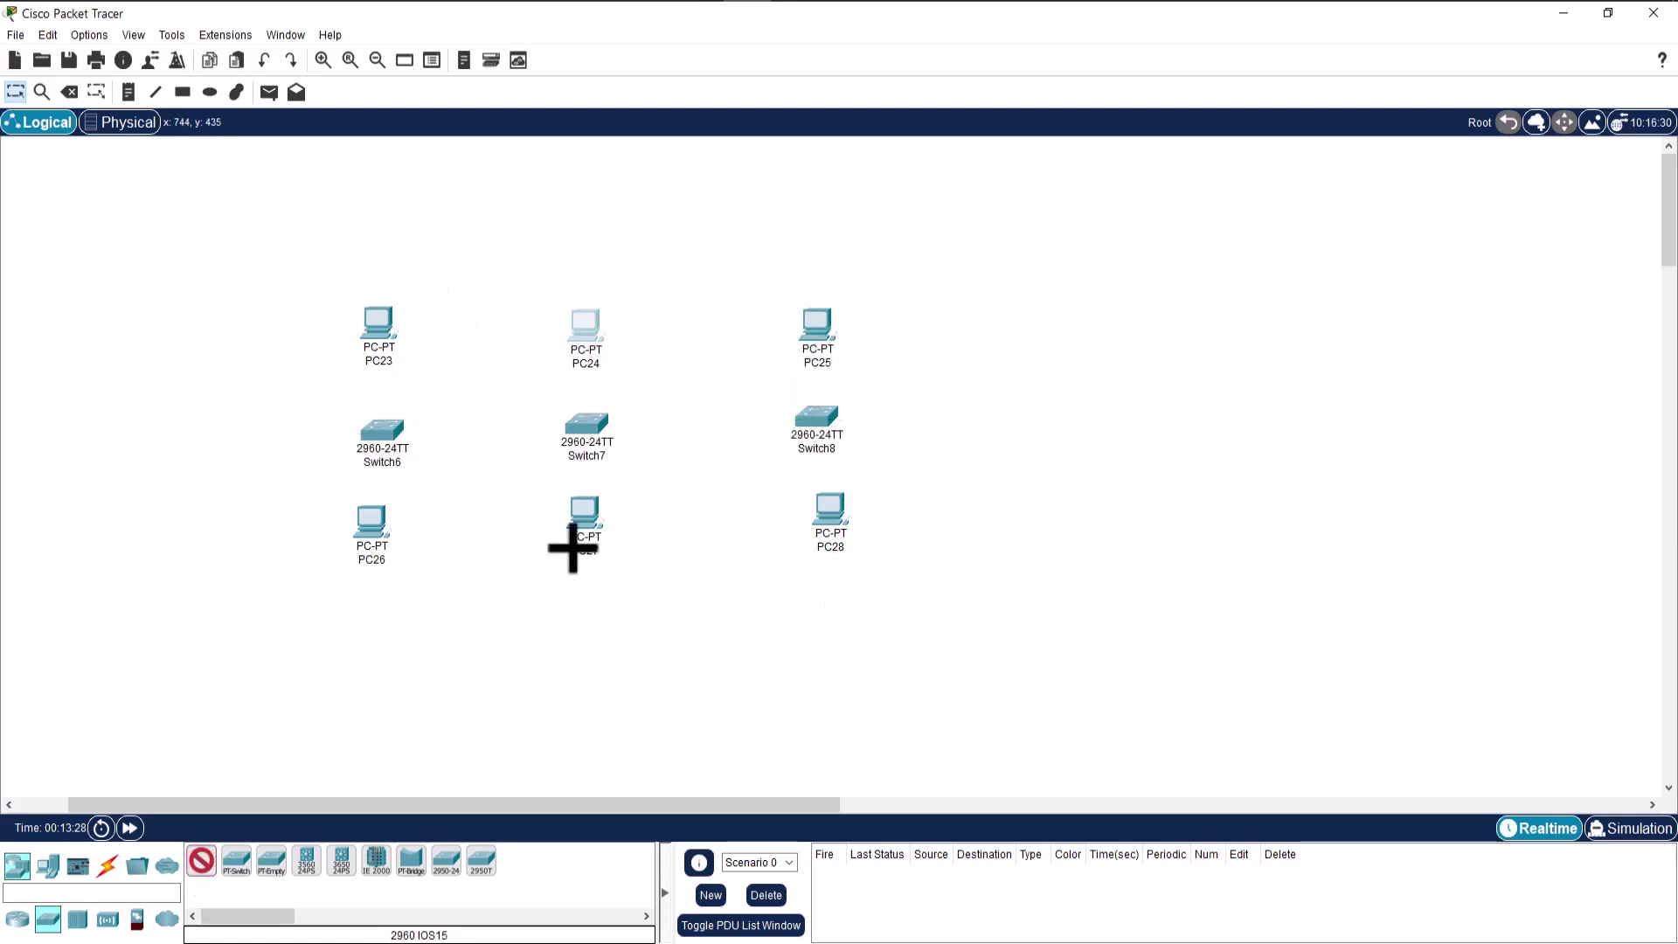
{"action": "left_click", "coordinate": [202, 867]}
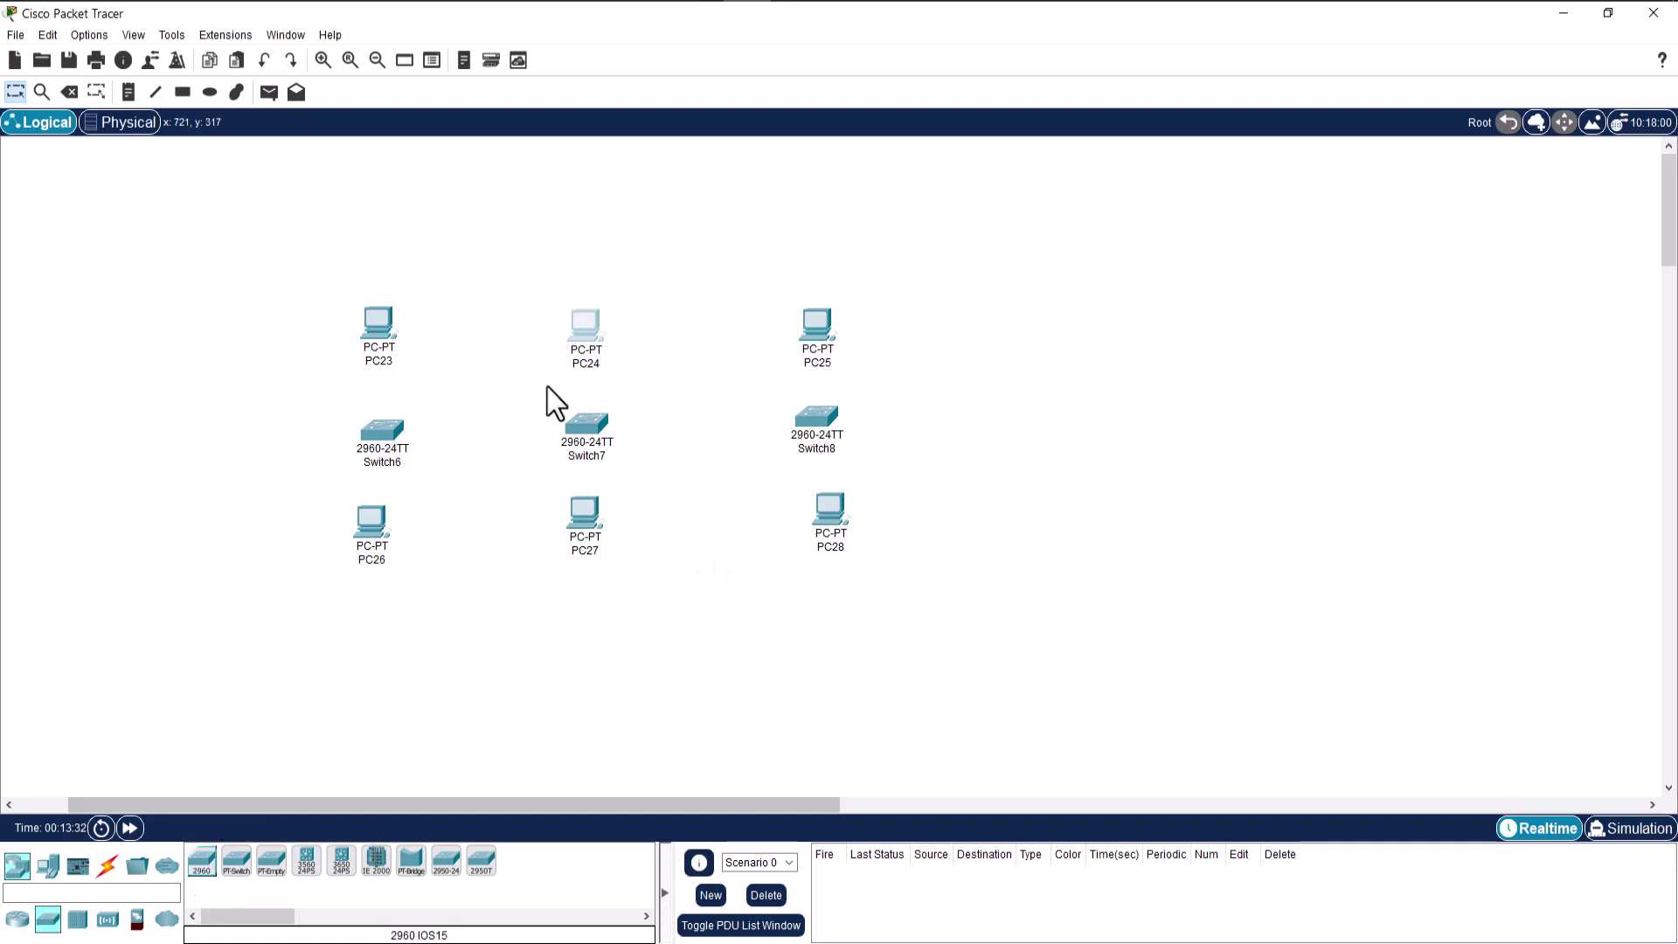
- Line up the bottom-row PCs and shift all nine devices right toward the centre
{"action": "left_click_drag", "start_coordinate": [590, 495], "coordinate": [592, 515]}
{"action": "left_click_drag", "start_coordinate": [364, 543], "coordinate": [373, 553]}
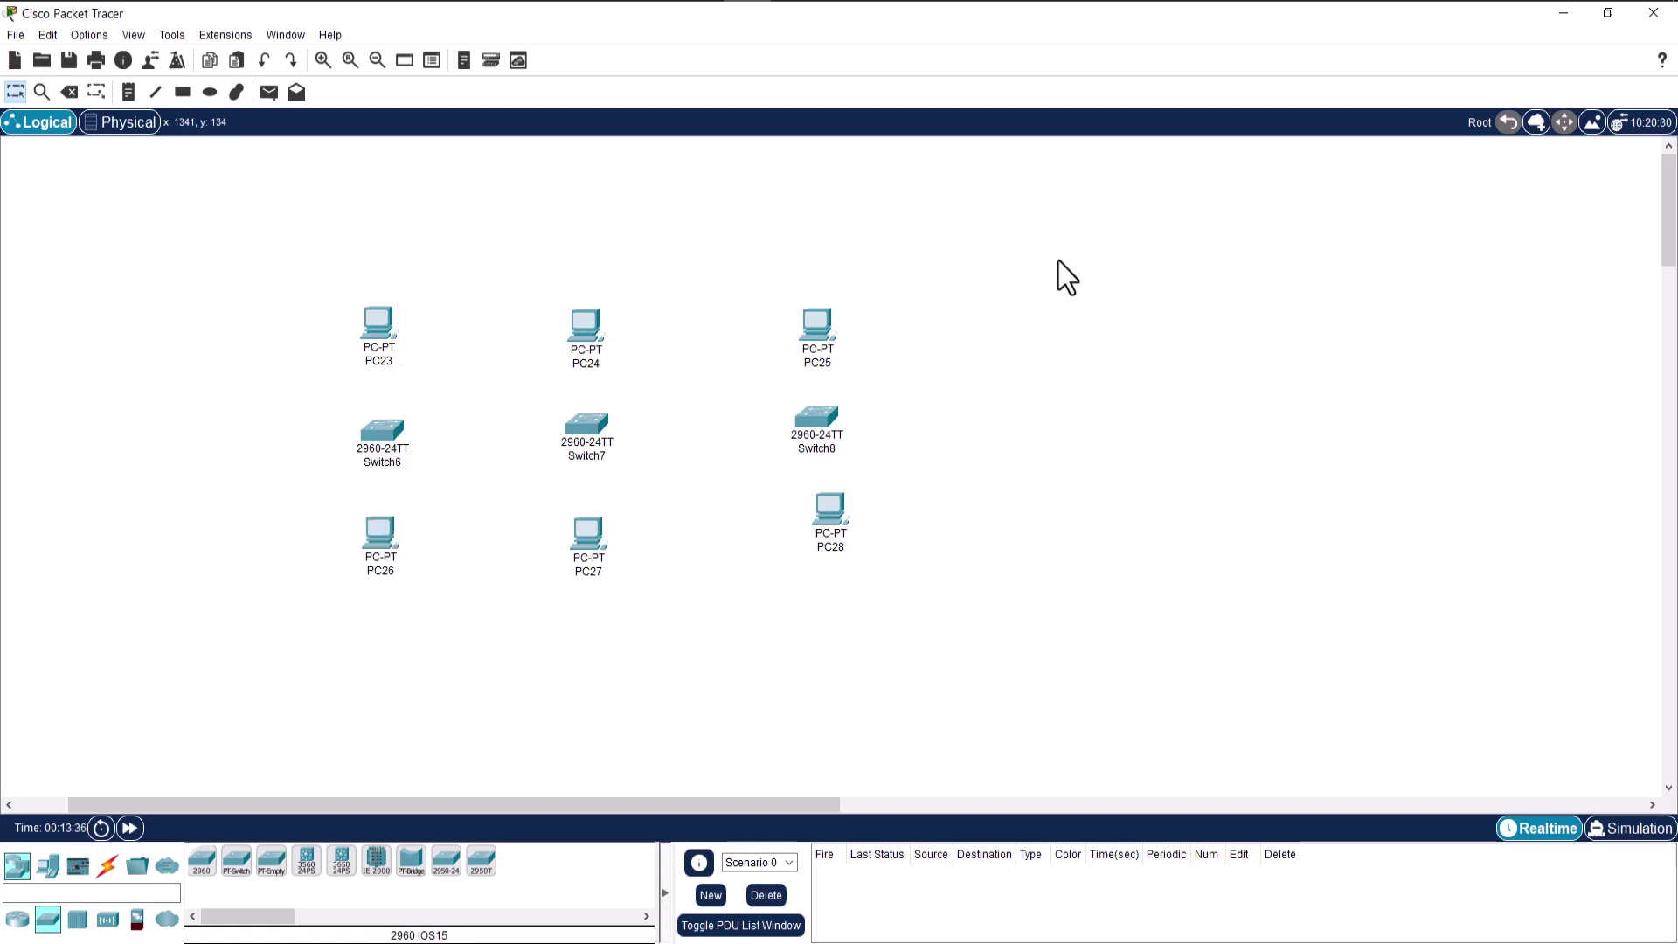
{"action": "left_click_drag", "start_coordinate": [1068, 257], "coordinate": [218, 689]}
{"action": "left_click_drag", "start_coordinate": [811, 411], "coordinate": [965, 398]}
{"action": "left_click", "coordinate": [1105, 442]}
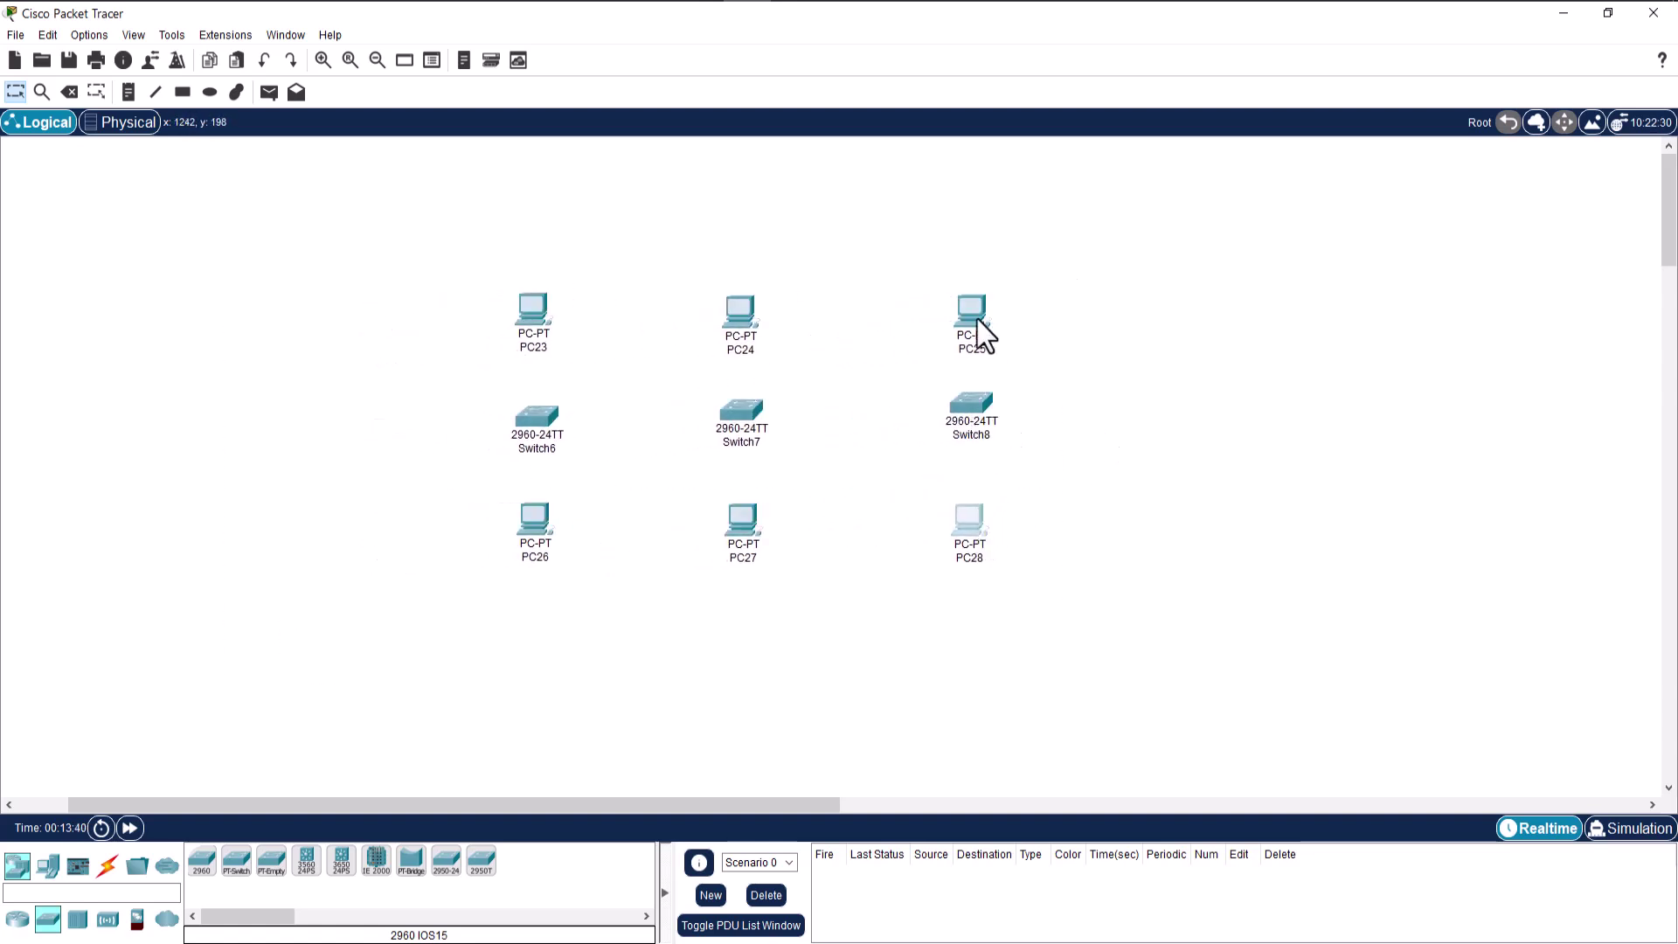
- With the automatic connection cable, link PC23, PC24 and PC25 to Switch6, Switch7 and Switch8
{"action": "left_click", "coordinate": [107, 866]}
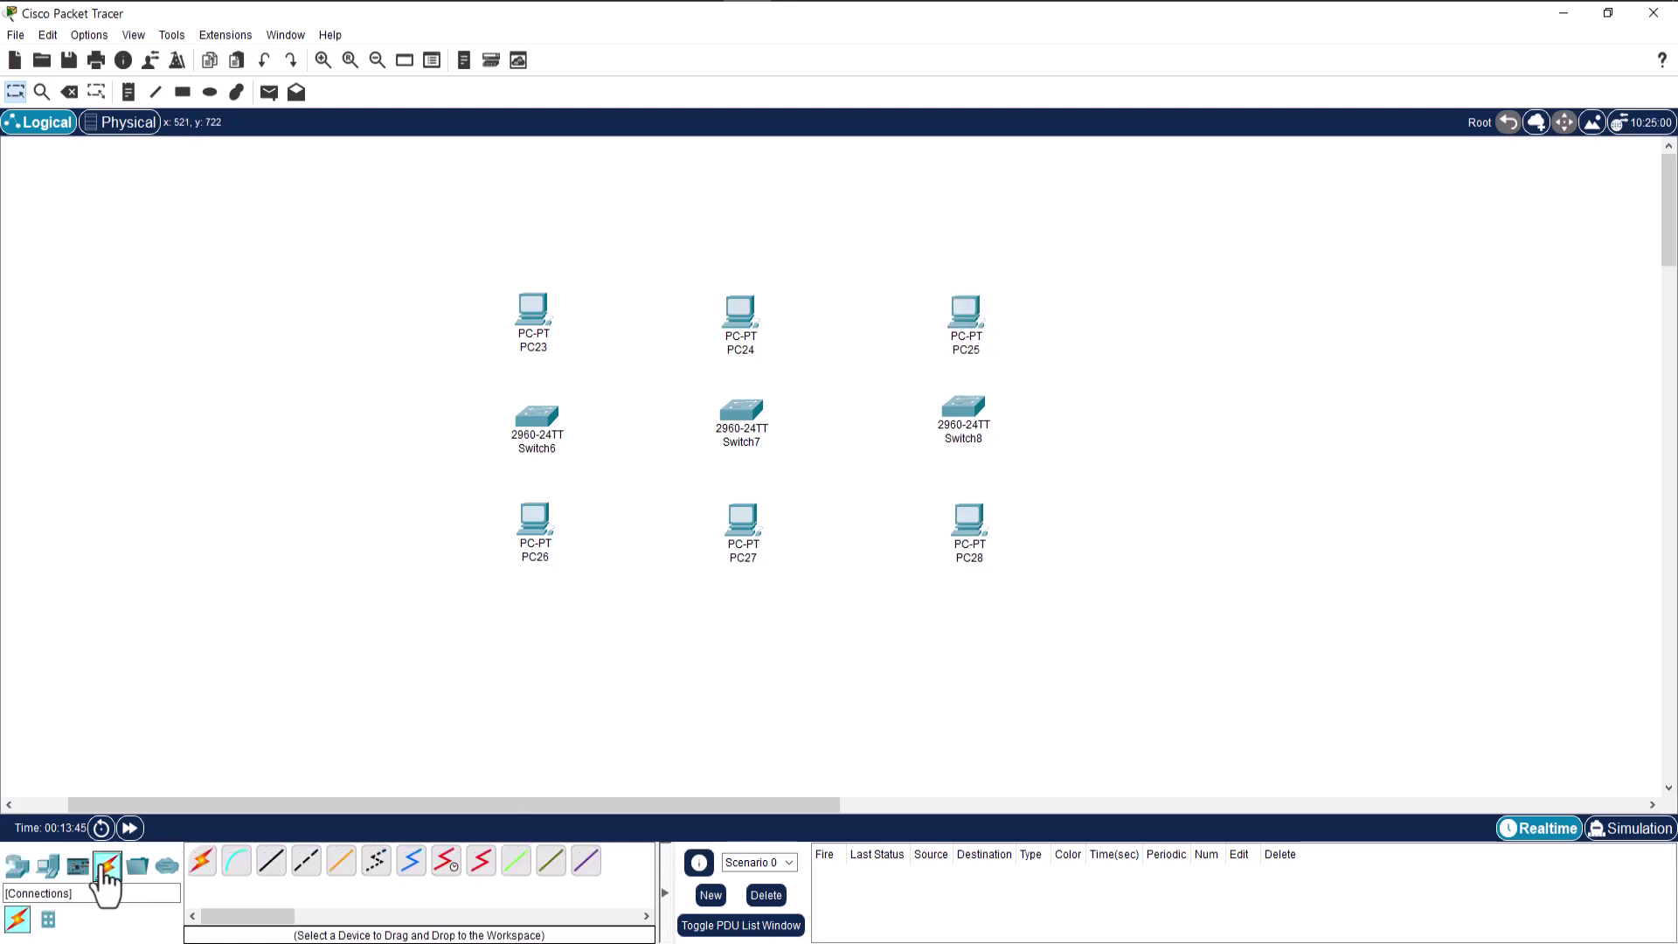
{"action": "left_click", "coordinate": [202, 865]}
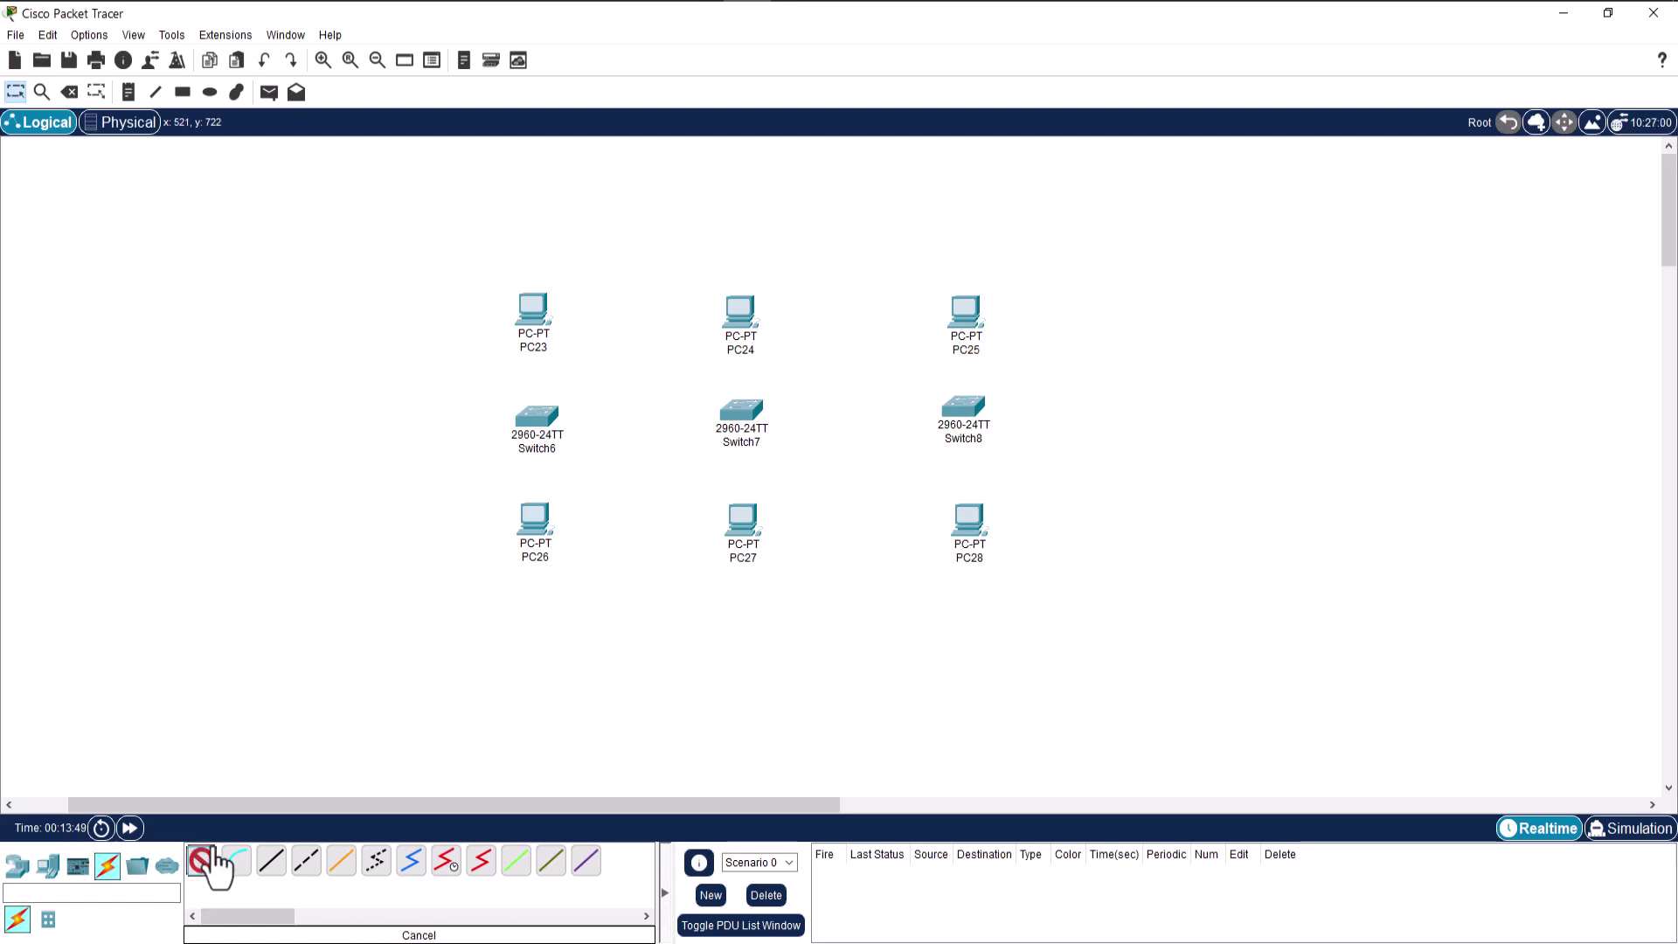
{"action": "left_click", "coordinate": [529, 313]}
{"action": "left_click", "coordinate": [536, 418]}
{"action": "left_click", "coordinate": [739, 313]}
{"action": "left_click", "coordinate": [742, 409]}
{"action": "left_click", "coordinate": [966, 311]}
{"action": "left_click", "coordinate": [963, 406]}
- Cable Switch8, Switch7 and Switch6 down to PC28, PC27 and PC26
{"action": "left_click", "coordinate": [963, 406]}
{"action": "left_click", "coordinate": [969, 521]}
{"action": "left_click", "coordinate": [742, 411]}
{"action": "left_click", "coordinate": [743, 520]}
{"action": "left_click", "coordinate": [537, 417]}
{"action": "left_click", "coordinate": [535, 520]}
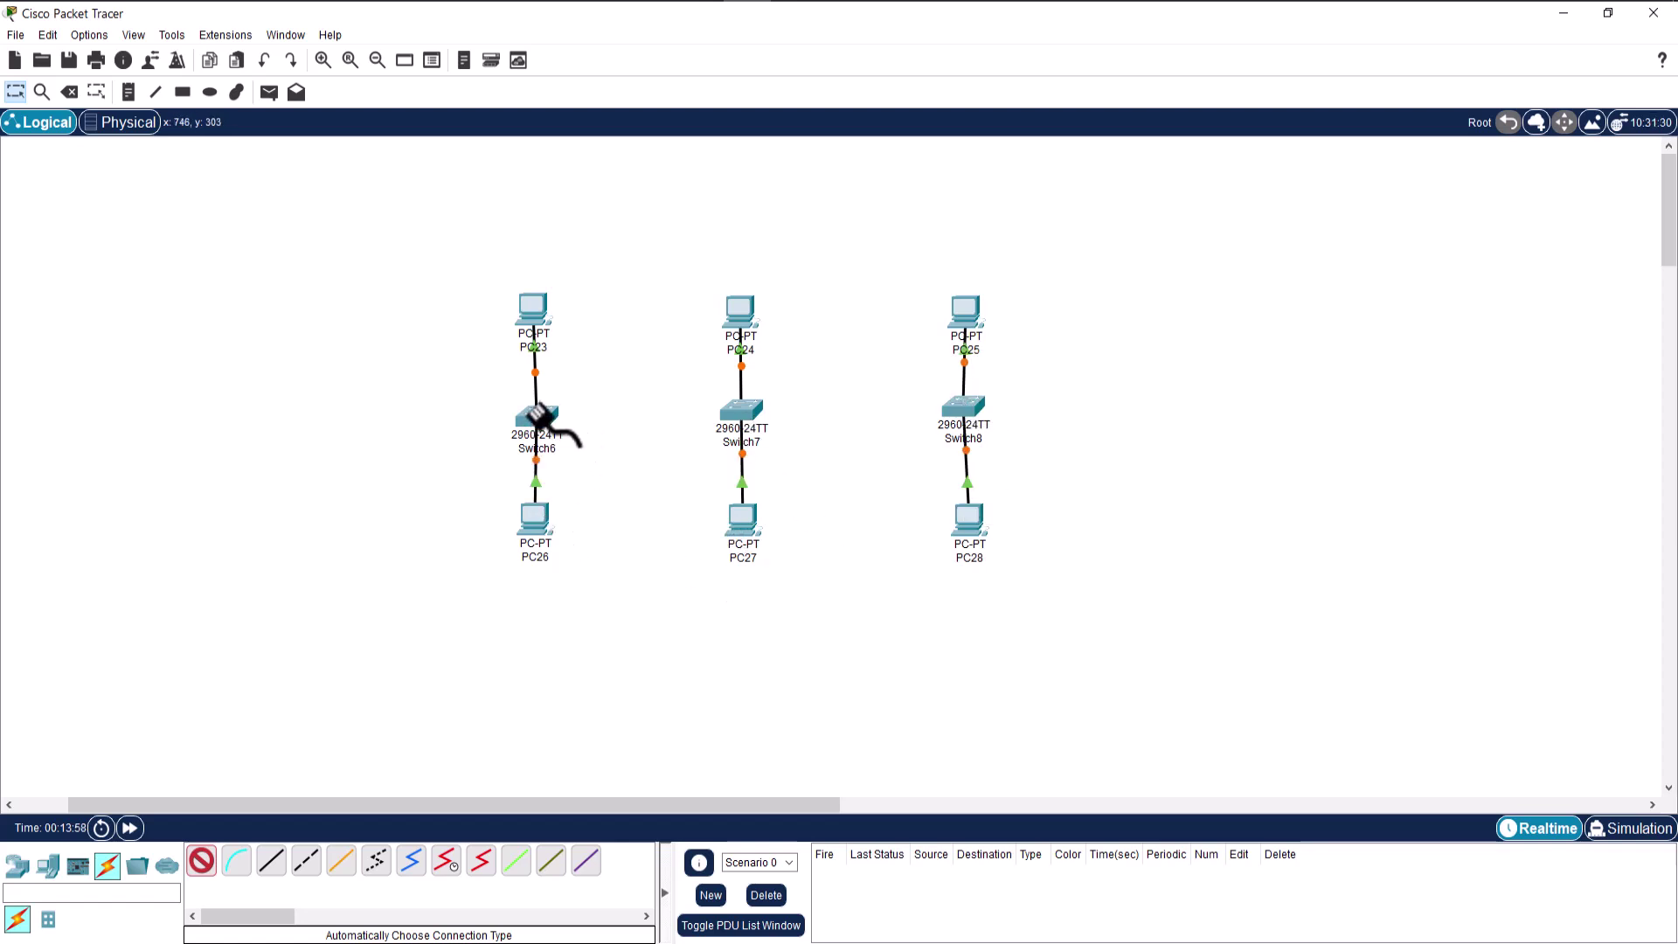
- Chain Switch6 to Switch7 and Switch7 to Switch8 with crossover links, then realign the switches
{"action": "left_click", "coordinate": [535, 416]}
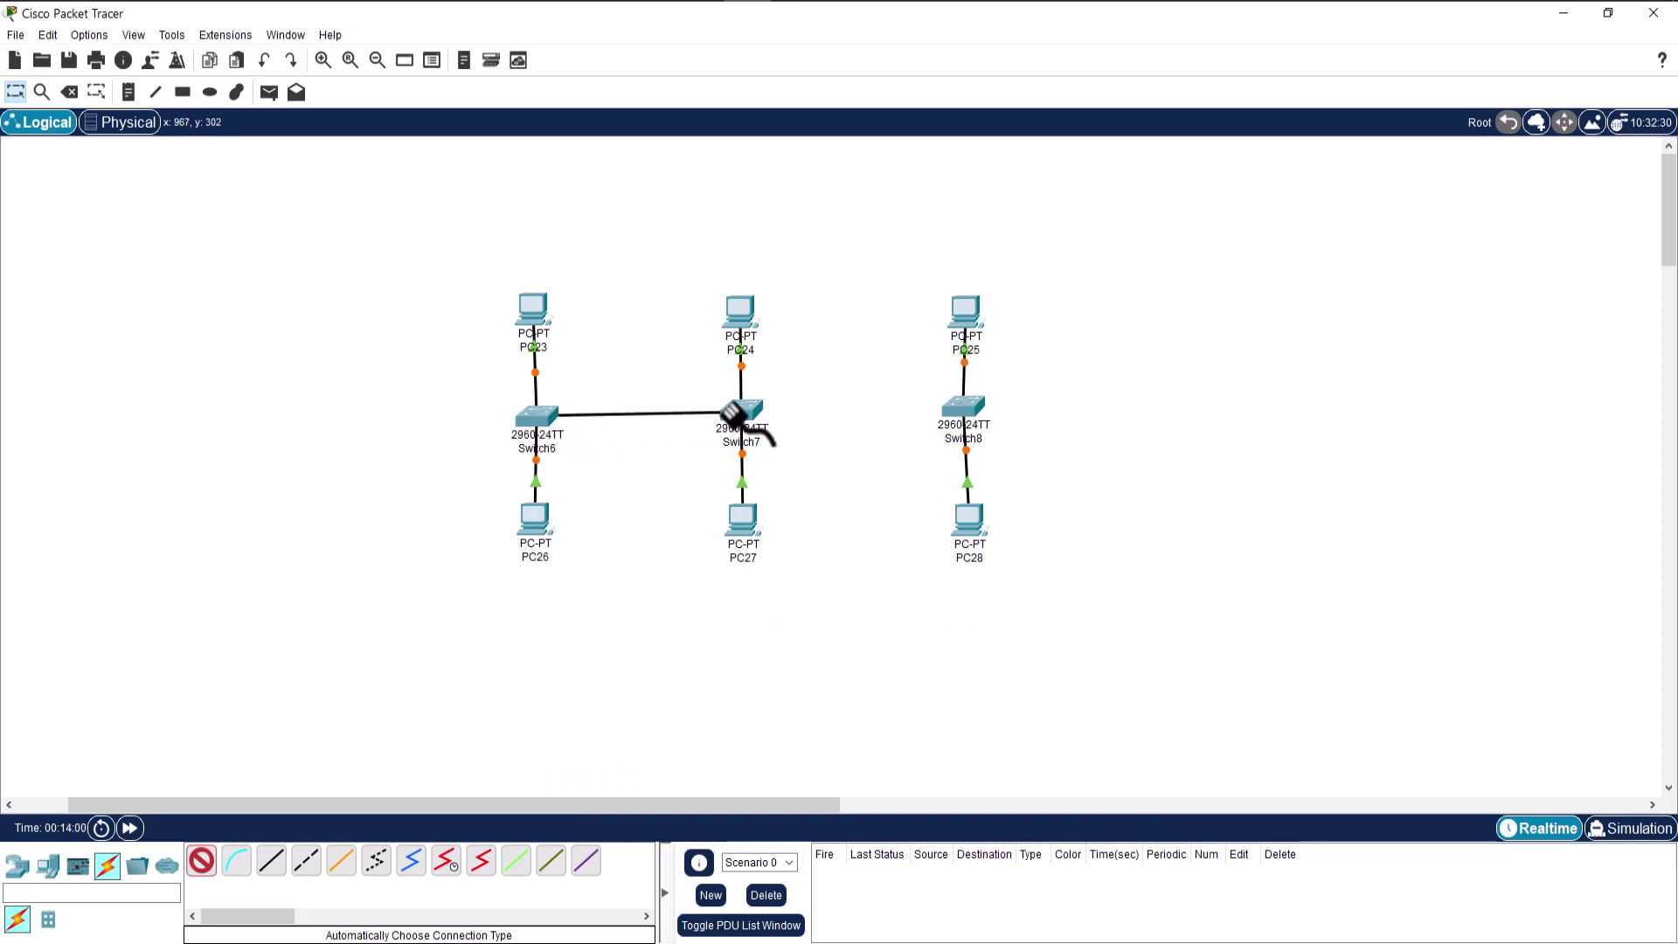
{"action": "left_click", "coordinate": [741, 411]}
{"action": "left_click", "coordinate": [743, 411]}
{"action": "left_click", "coordinate": [979, 407]}
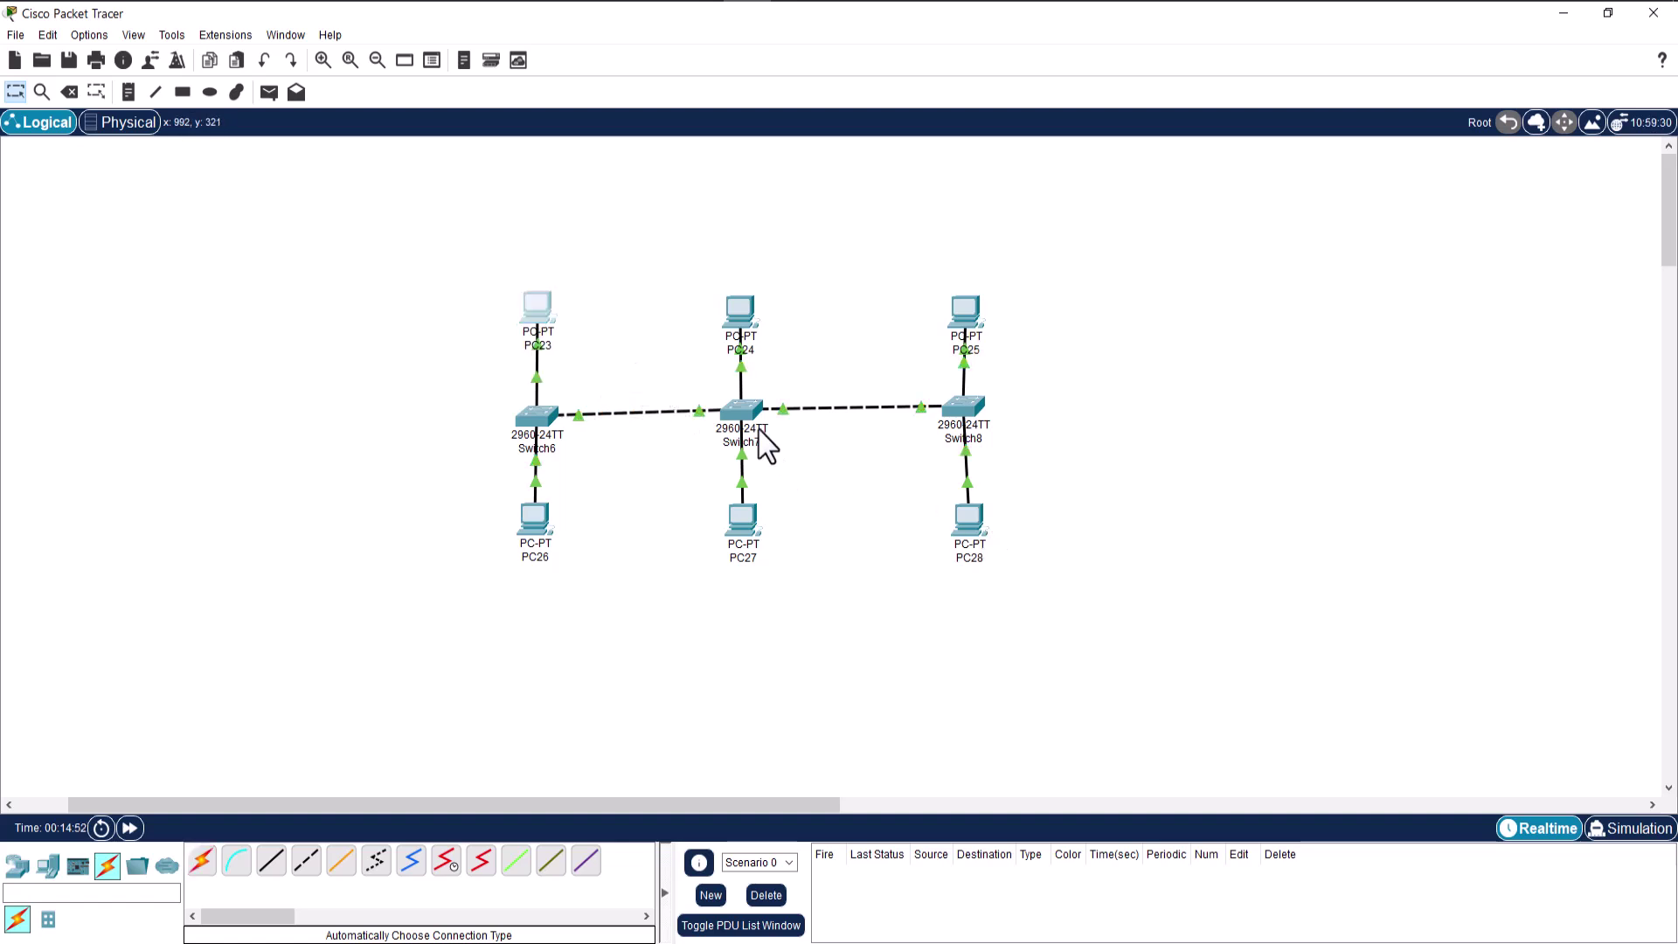
{"action": "left_click_drag", "start_coordinate": [756, 433], "coordinate": [744, 417]}
{"action": "left_click", "coordinate": [967, 408]}
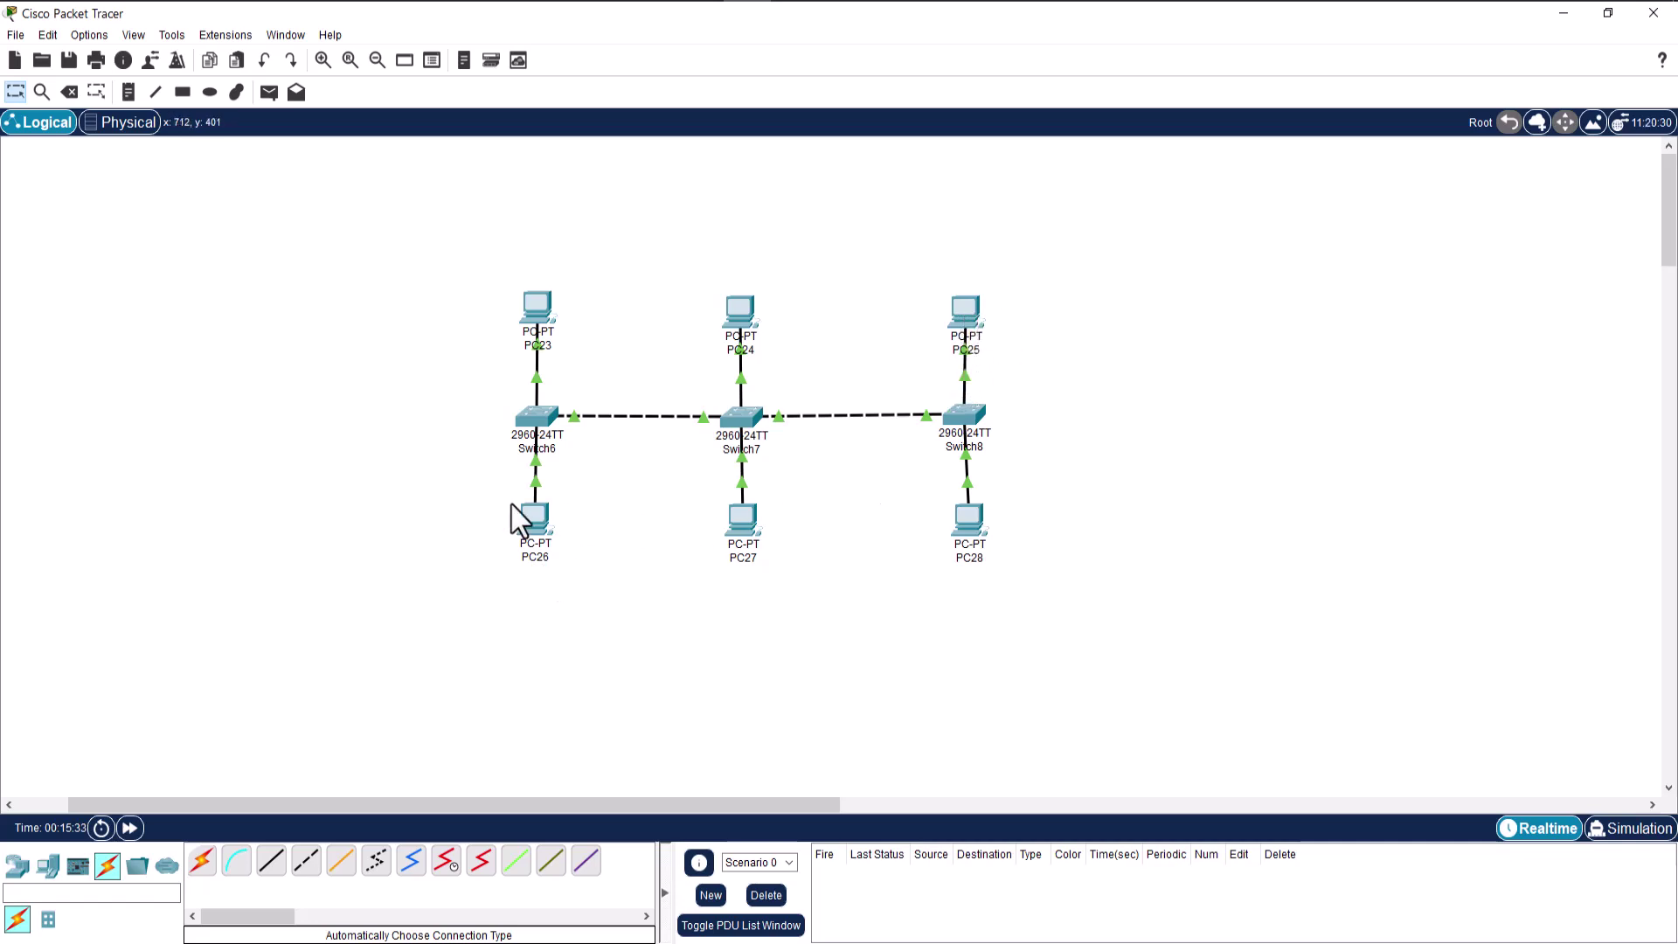
- Give PC26's FastEthernet0 the static address 192.168.1.10 with mask 255.255.255.0
{"action": "left_click", "coordinate": [535, 521]}
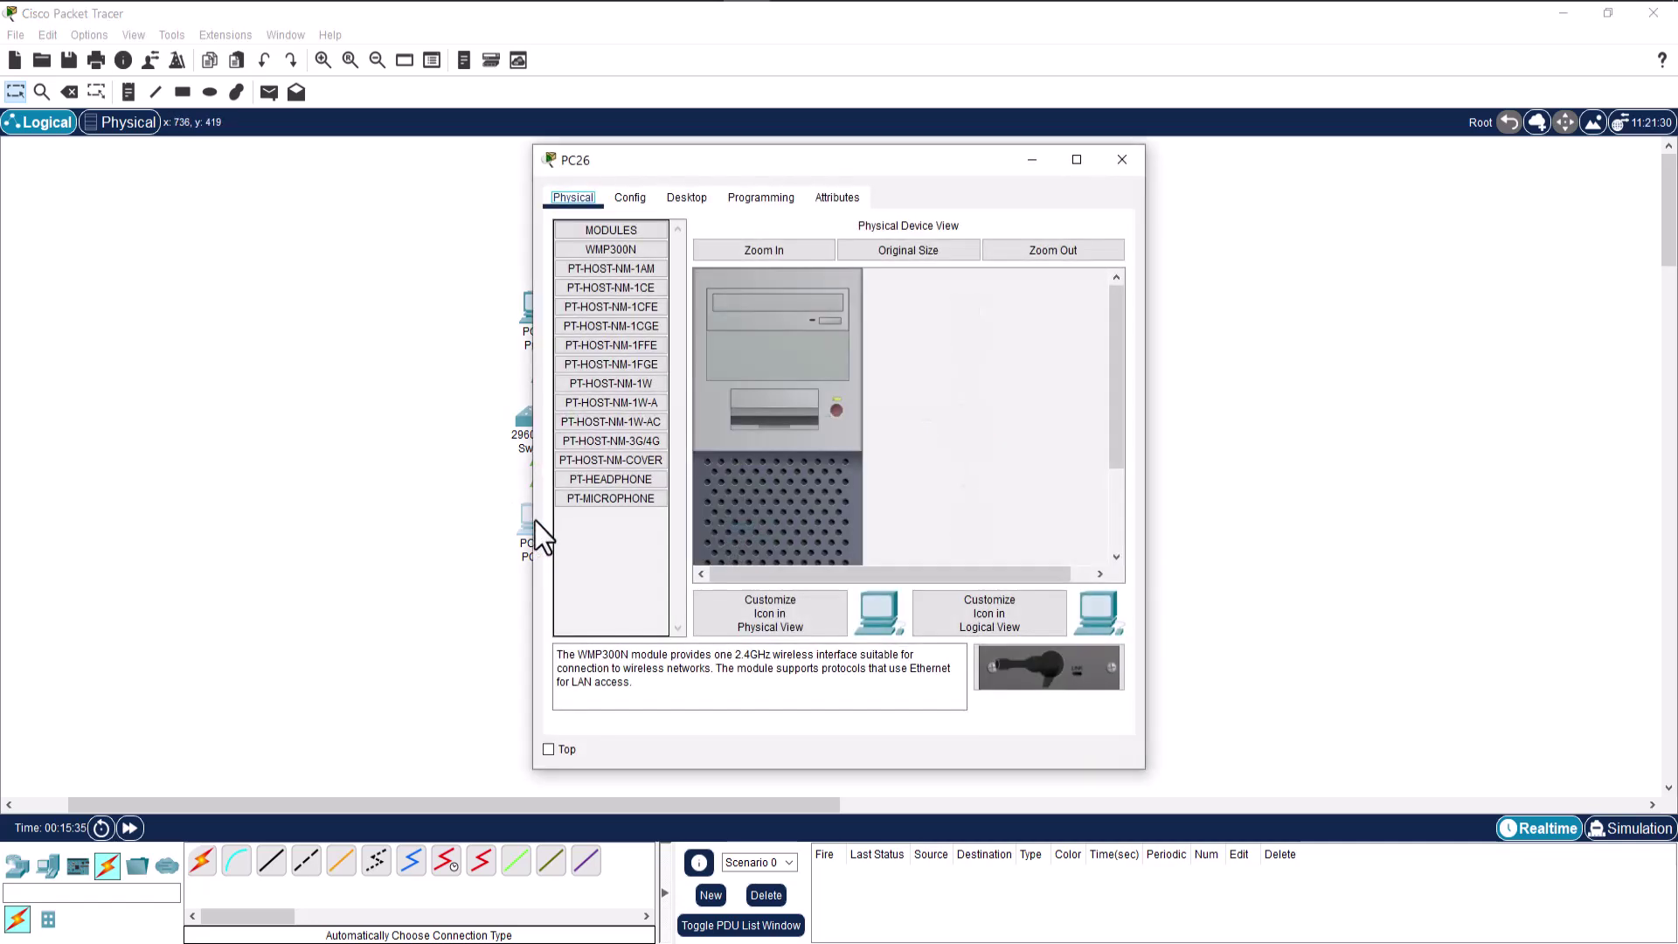
{"action": "left_click", "coordinate": [632, 206]}
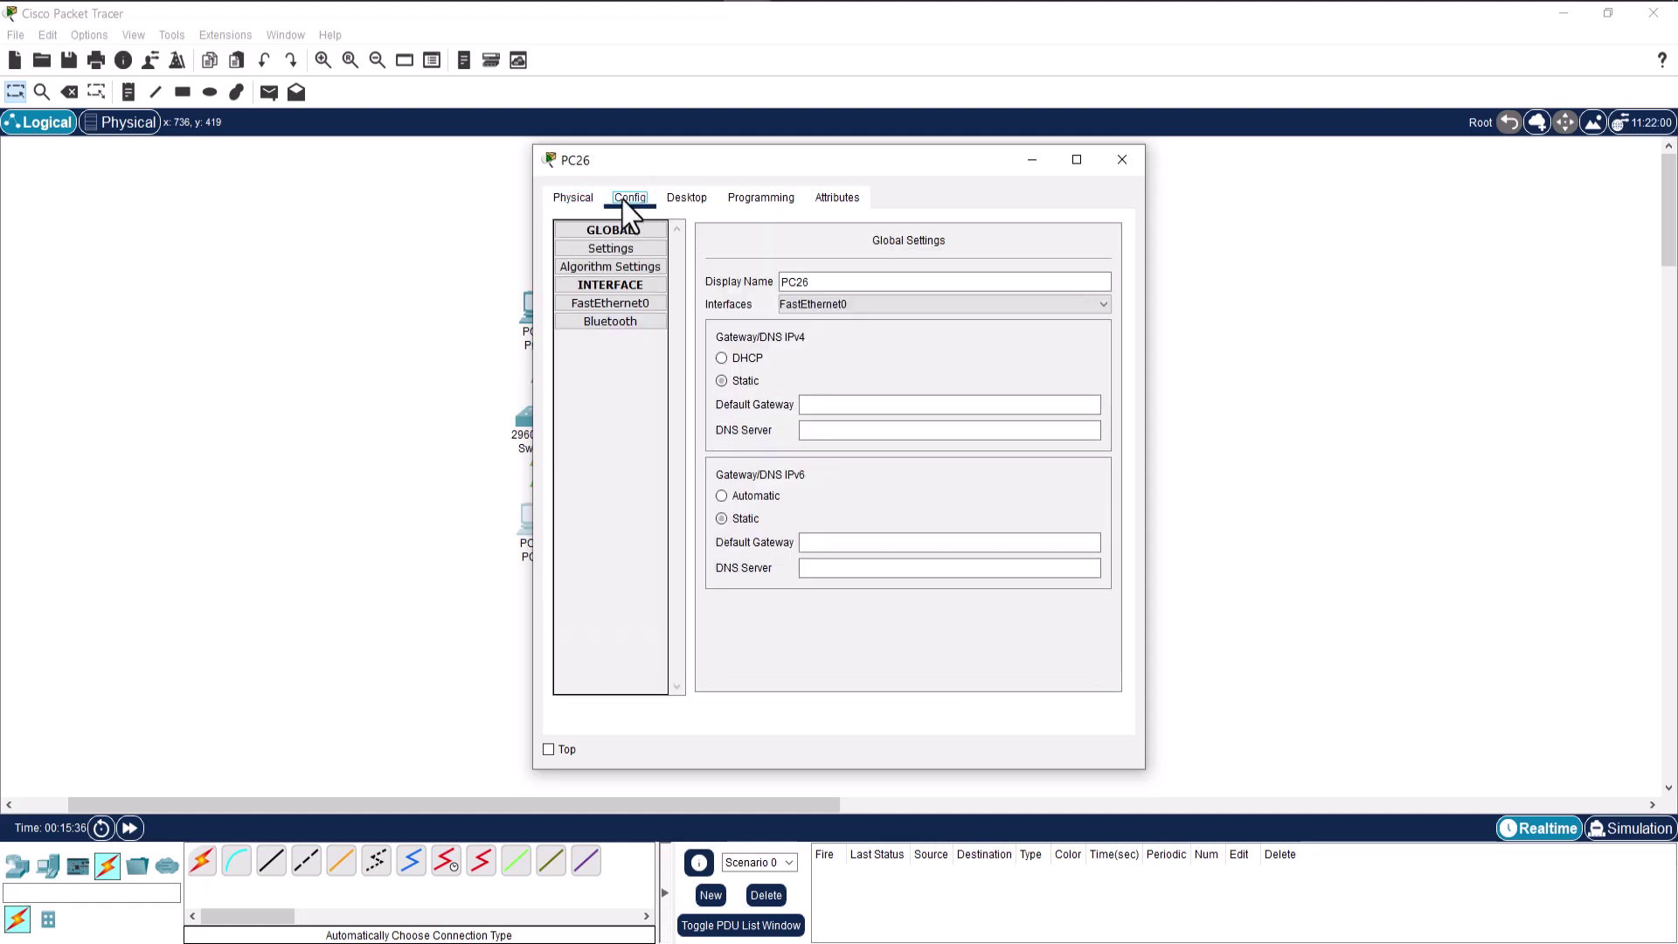
{"action": "left_click", "coordinate": [601, 303]}
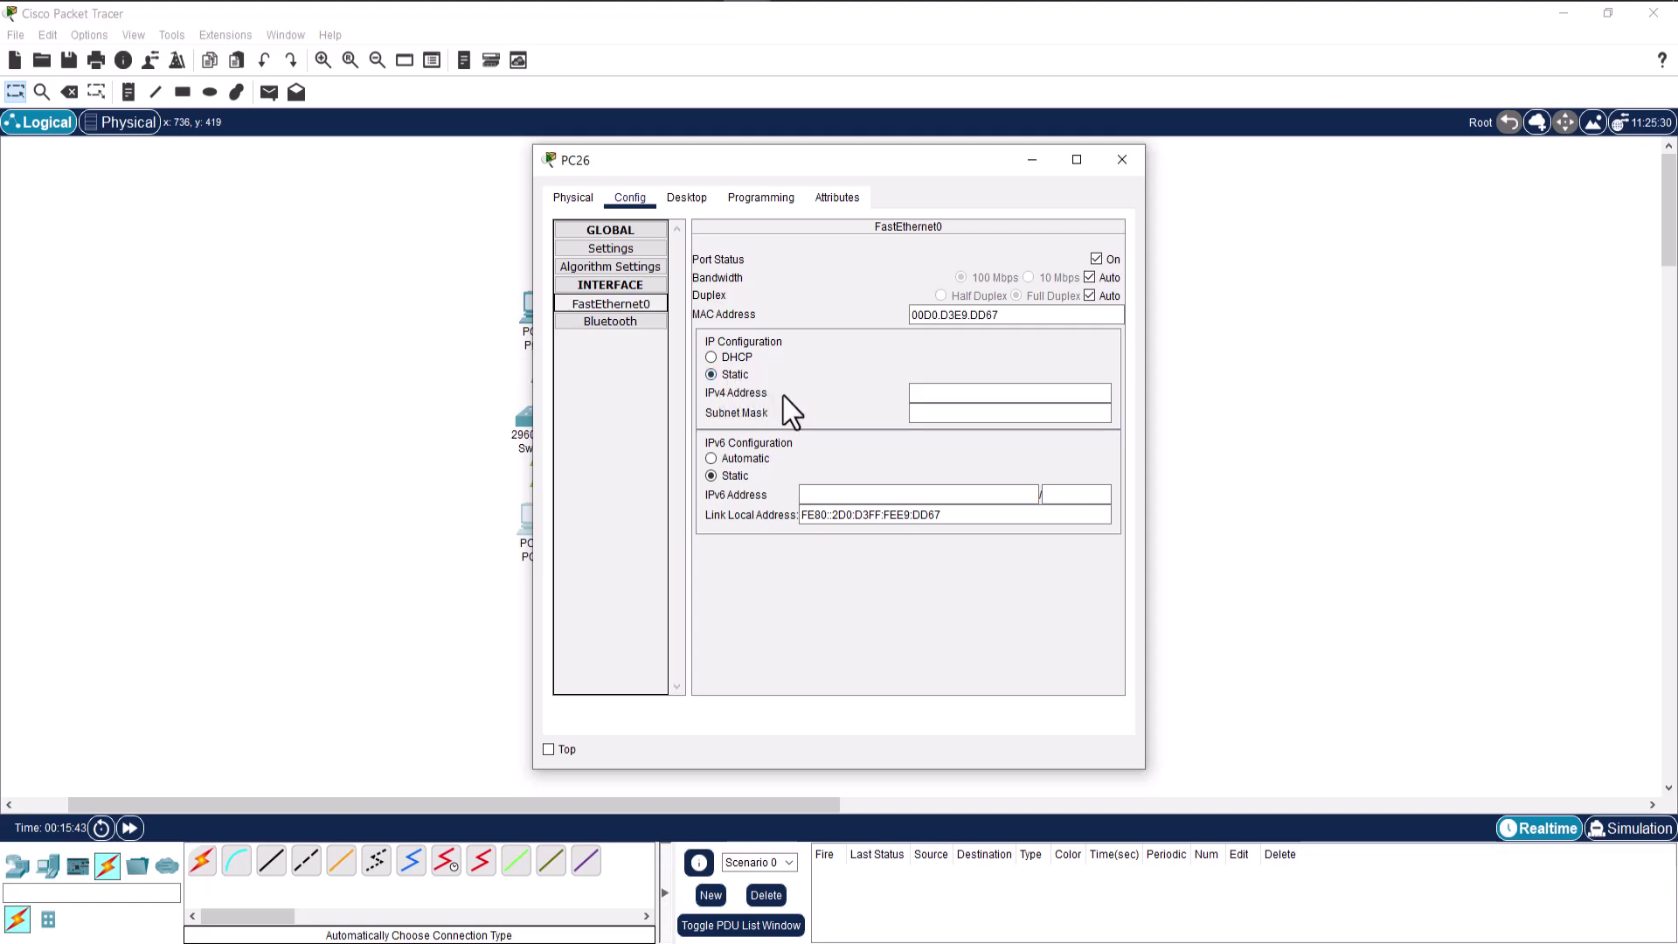
{"action": "left_click", "coordinate": [944, 394]}
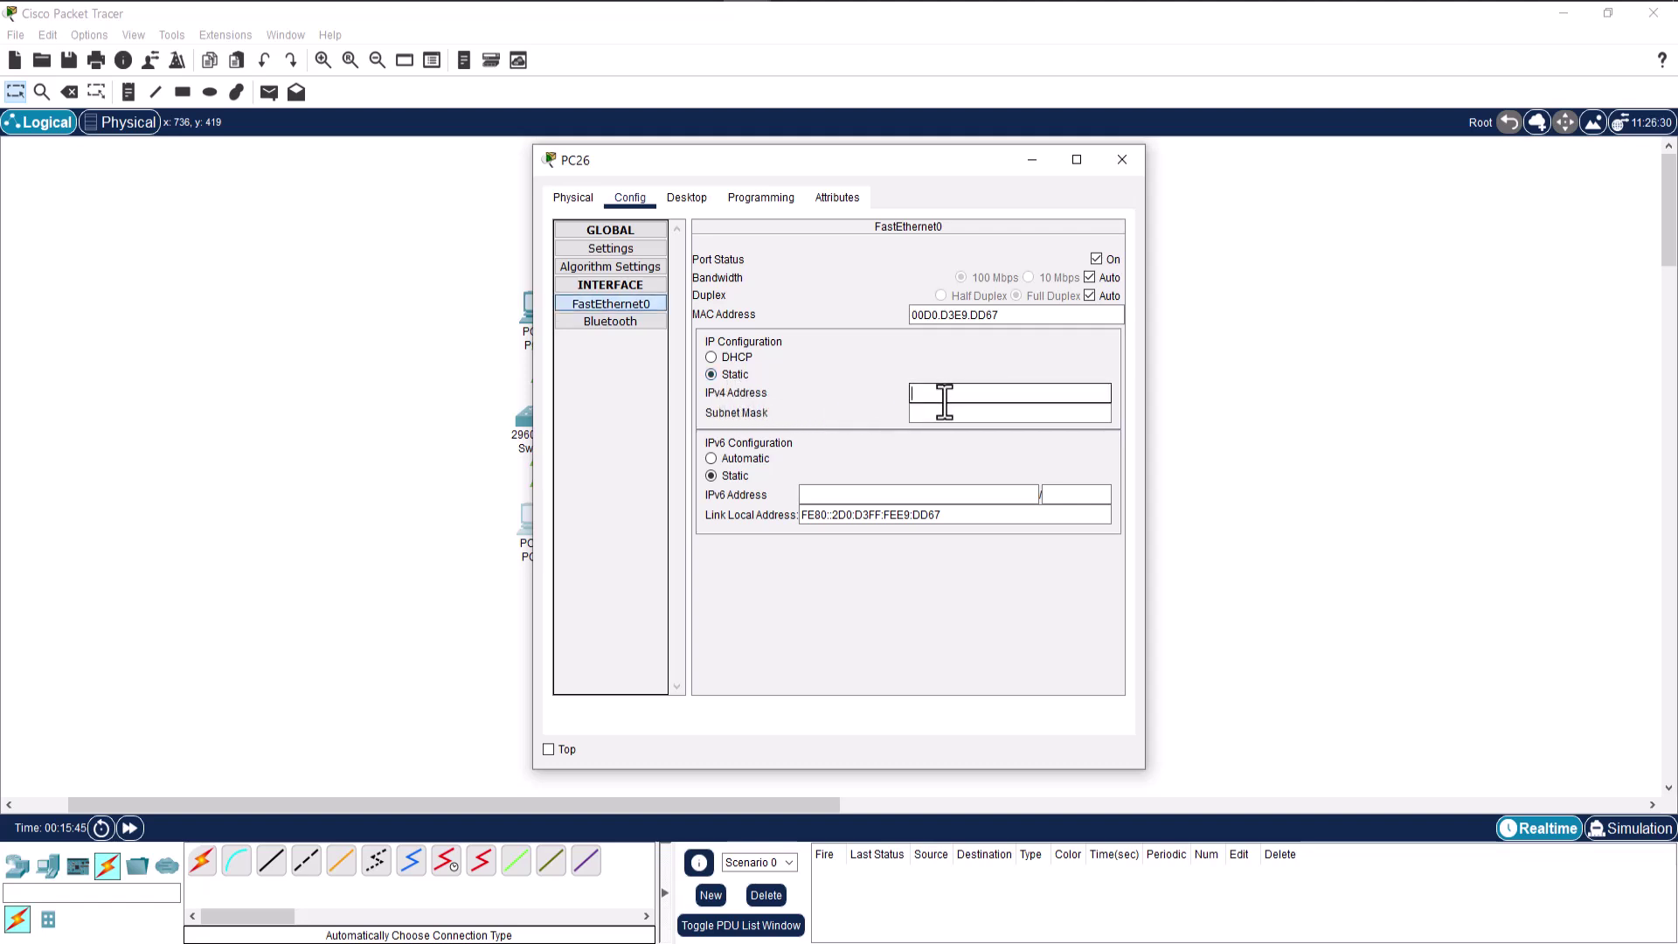
{"action": "type", "text": "192.168.1.10"}
{"action": "key", "text": "Tab"}
- Close PC26, then set PC25's FastEthernet0 to static 192.168.1.11 with mask 255.255.255.0
{"action": "left_click", "coordinate": [1123, 160]}
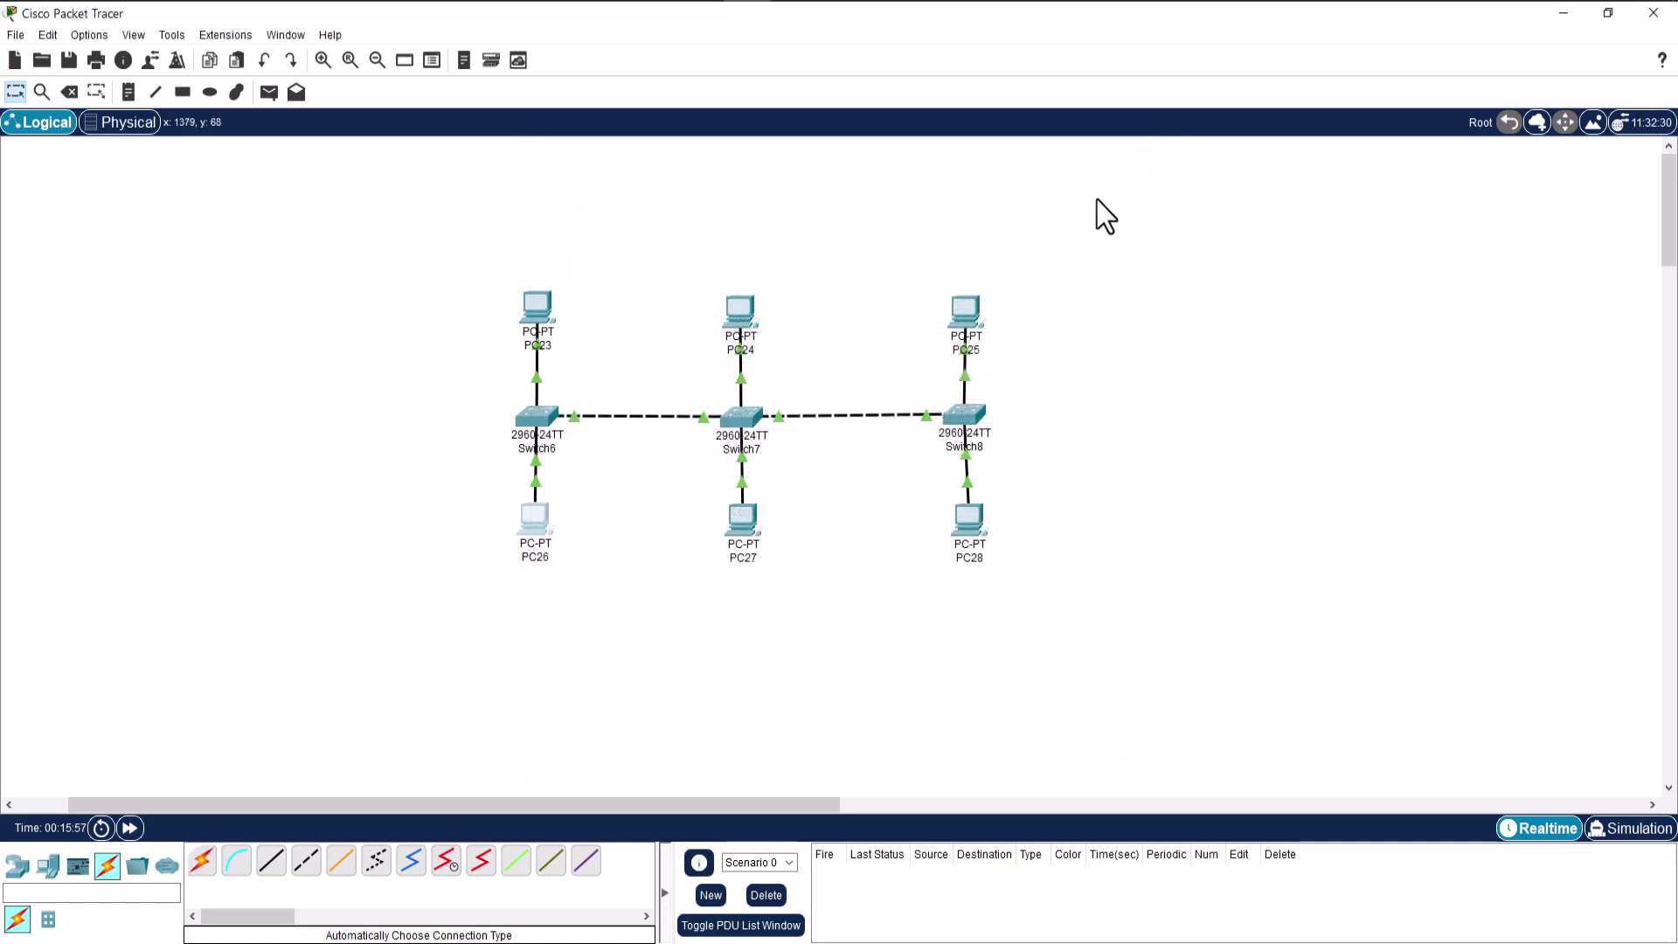
{"action": "left_click", "coordinate": [966, 328]}
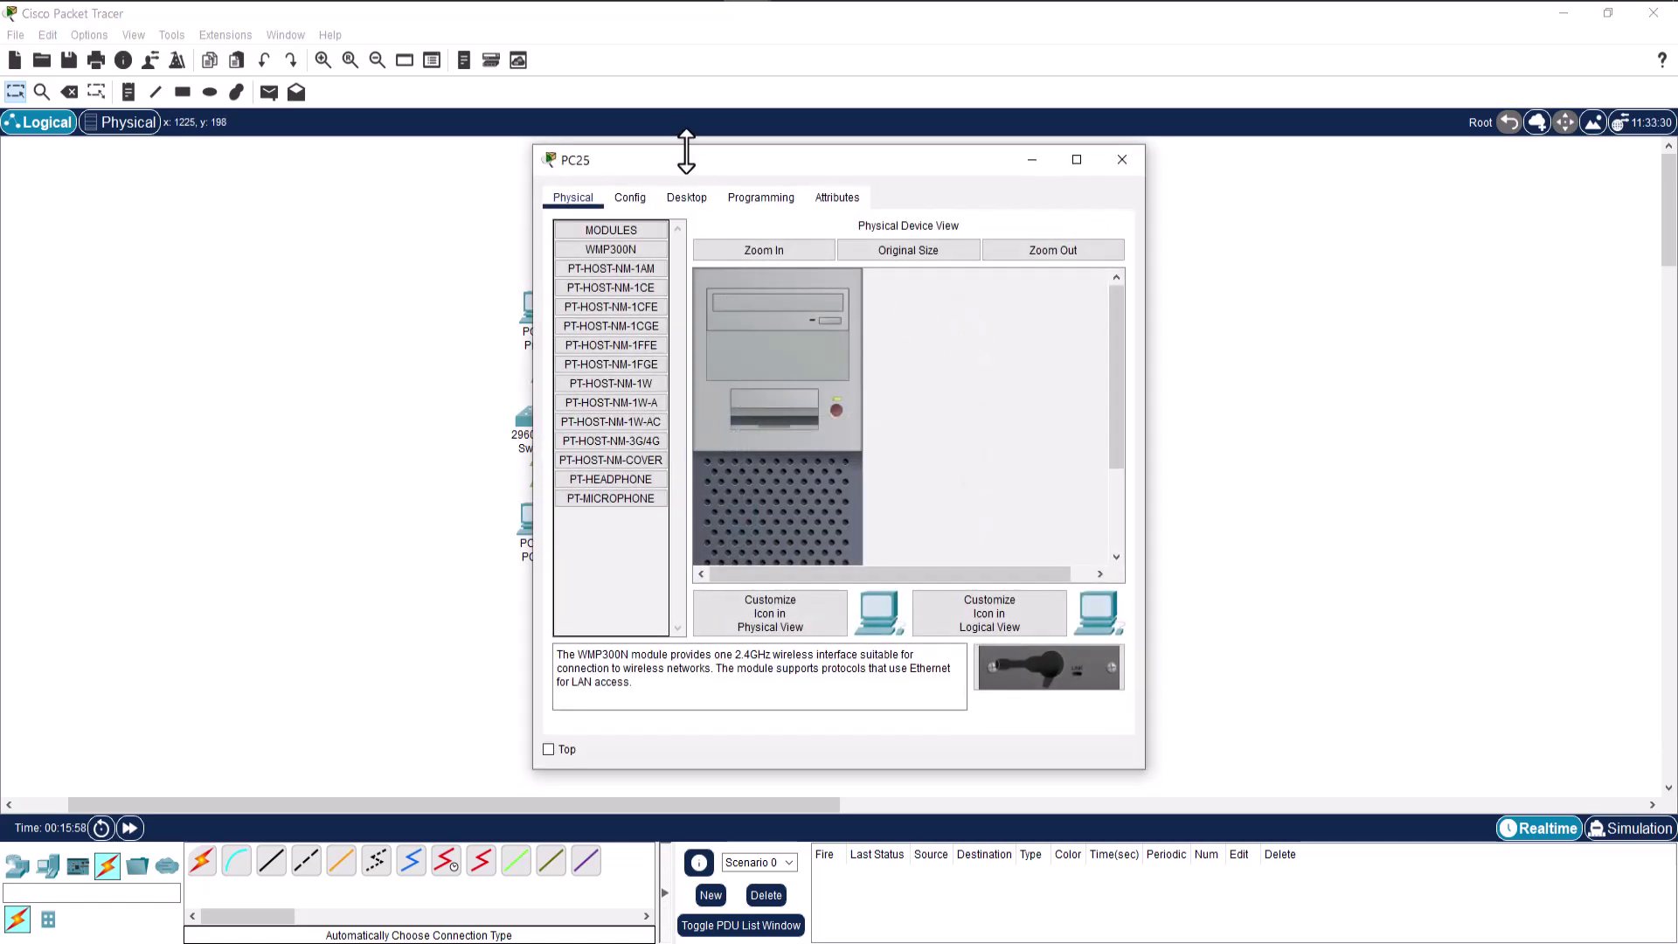
{"action": "left_click_drag", "start_coordinate": [686, 158], "coordinate": [1137, 170]}
{"action": "left_click", "coordinate": [1020, 192]}
{"action": "left_click", "coordinate": [1121, 302]}
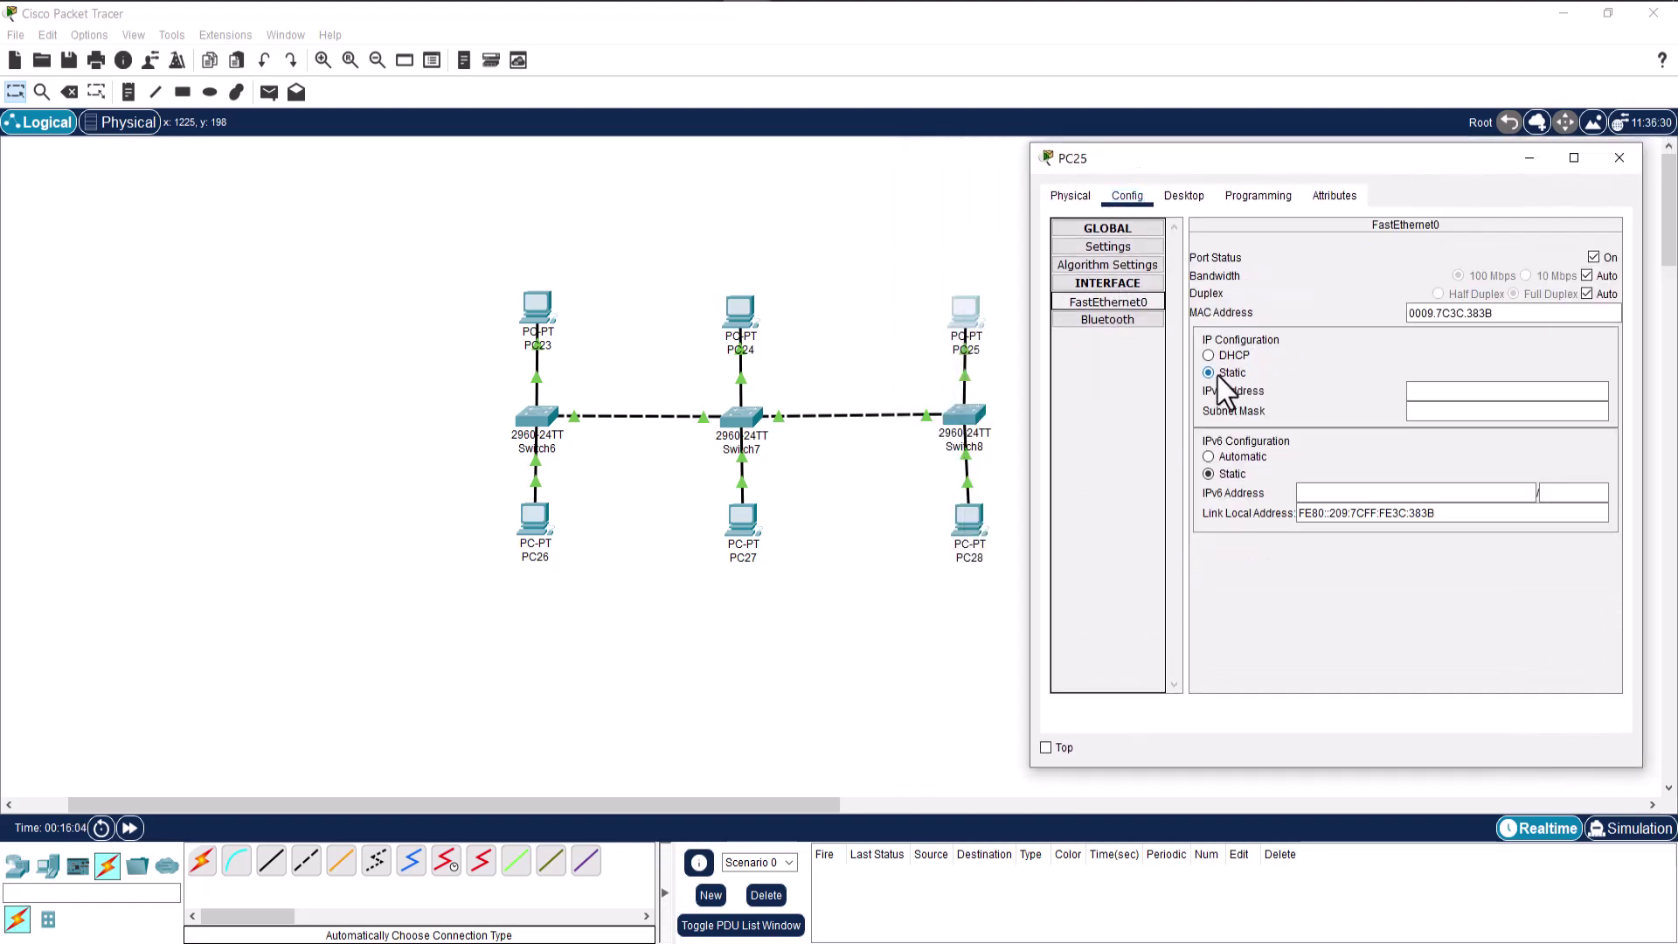
{"action": "left_click", "coordinate": [1243, 375]}
{"action": "left_click", "coordinate": [1439, 393]}
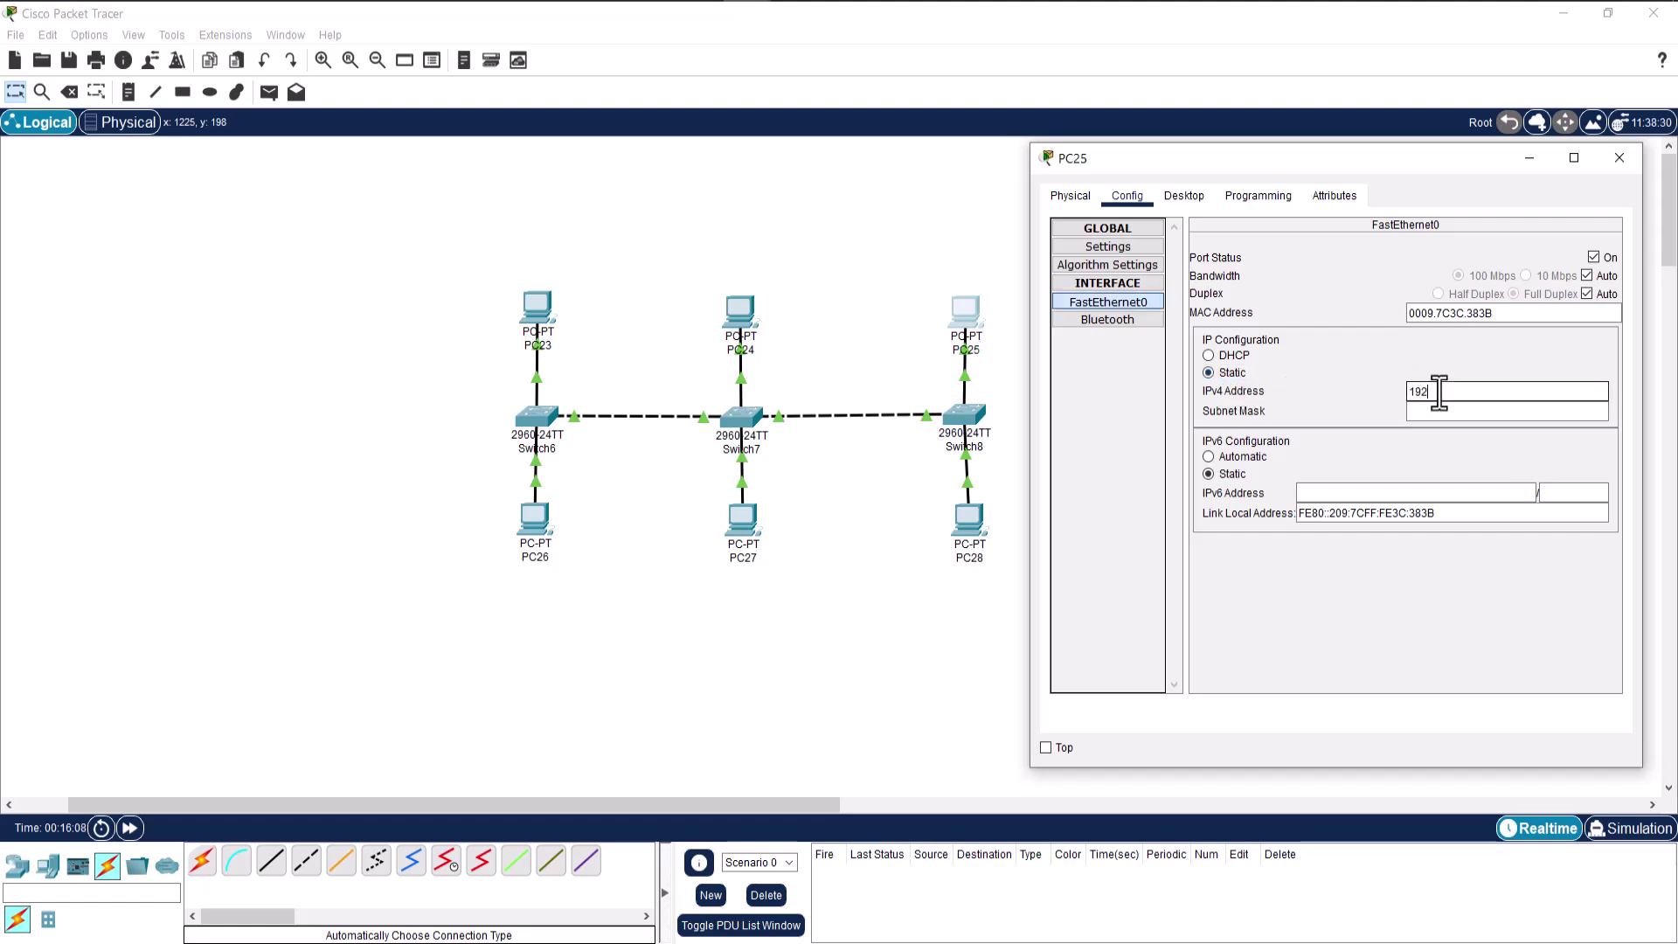
{"action": "type", "text": "192.168.1.11"}
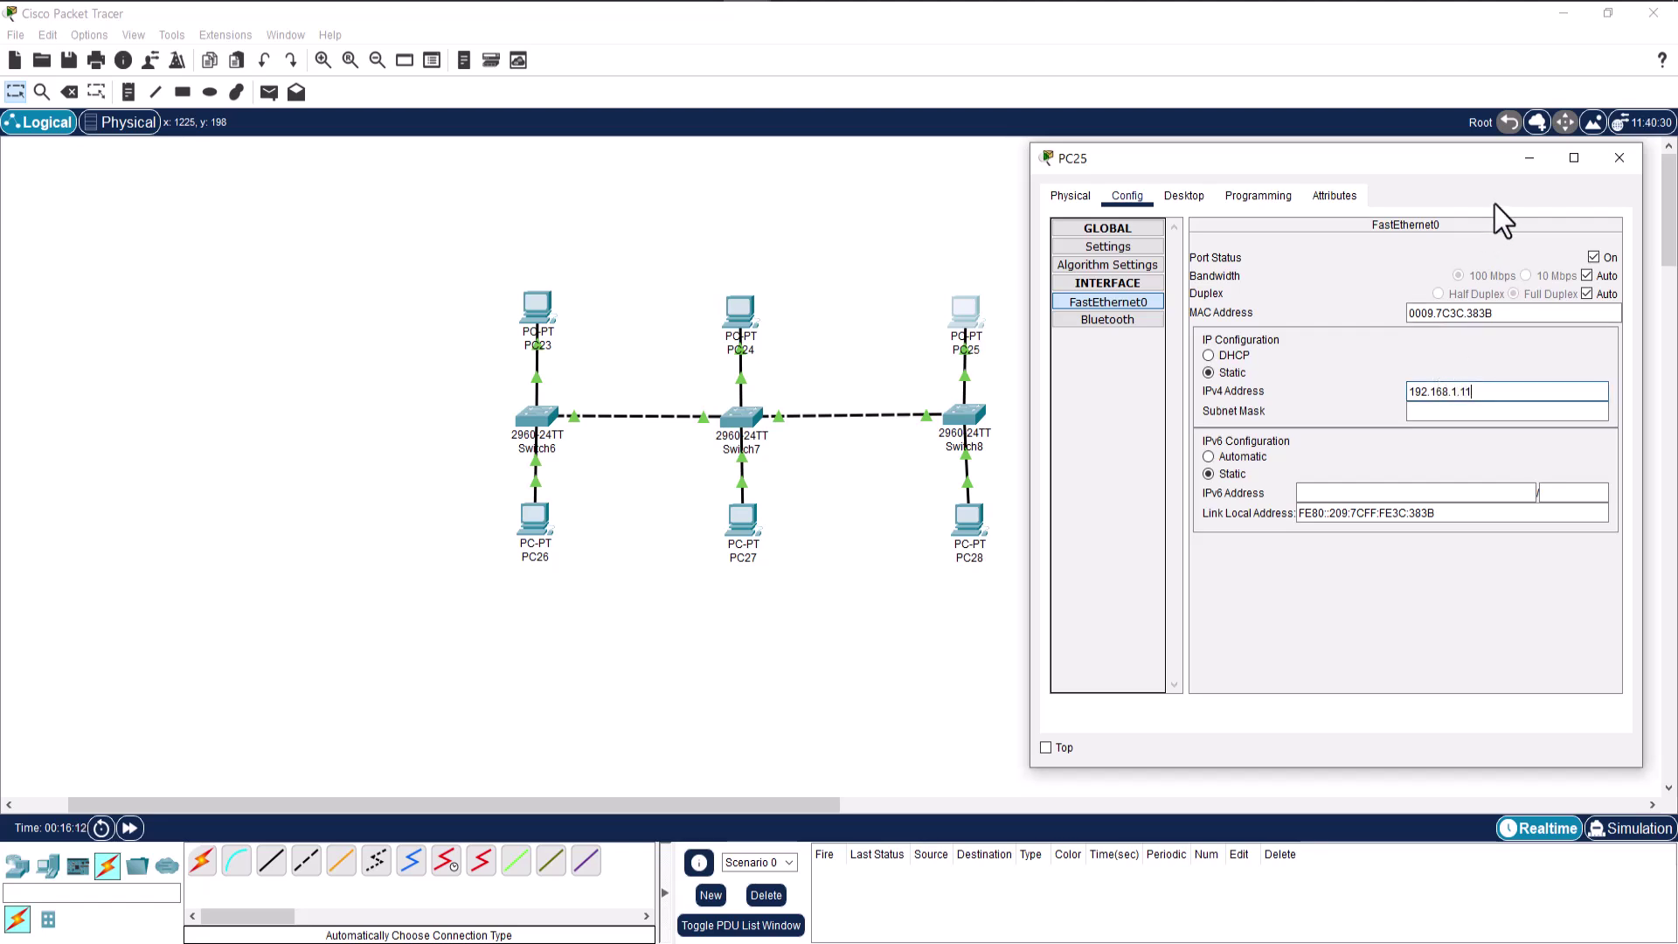
{"action": "key", "text": "Tab"}
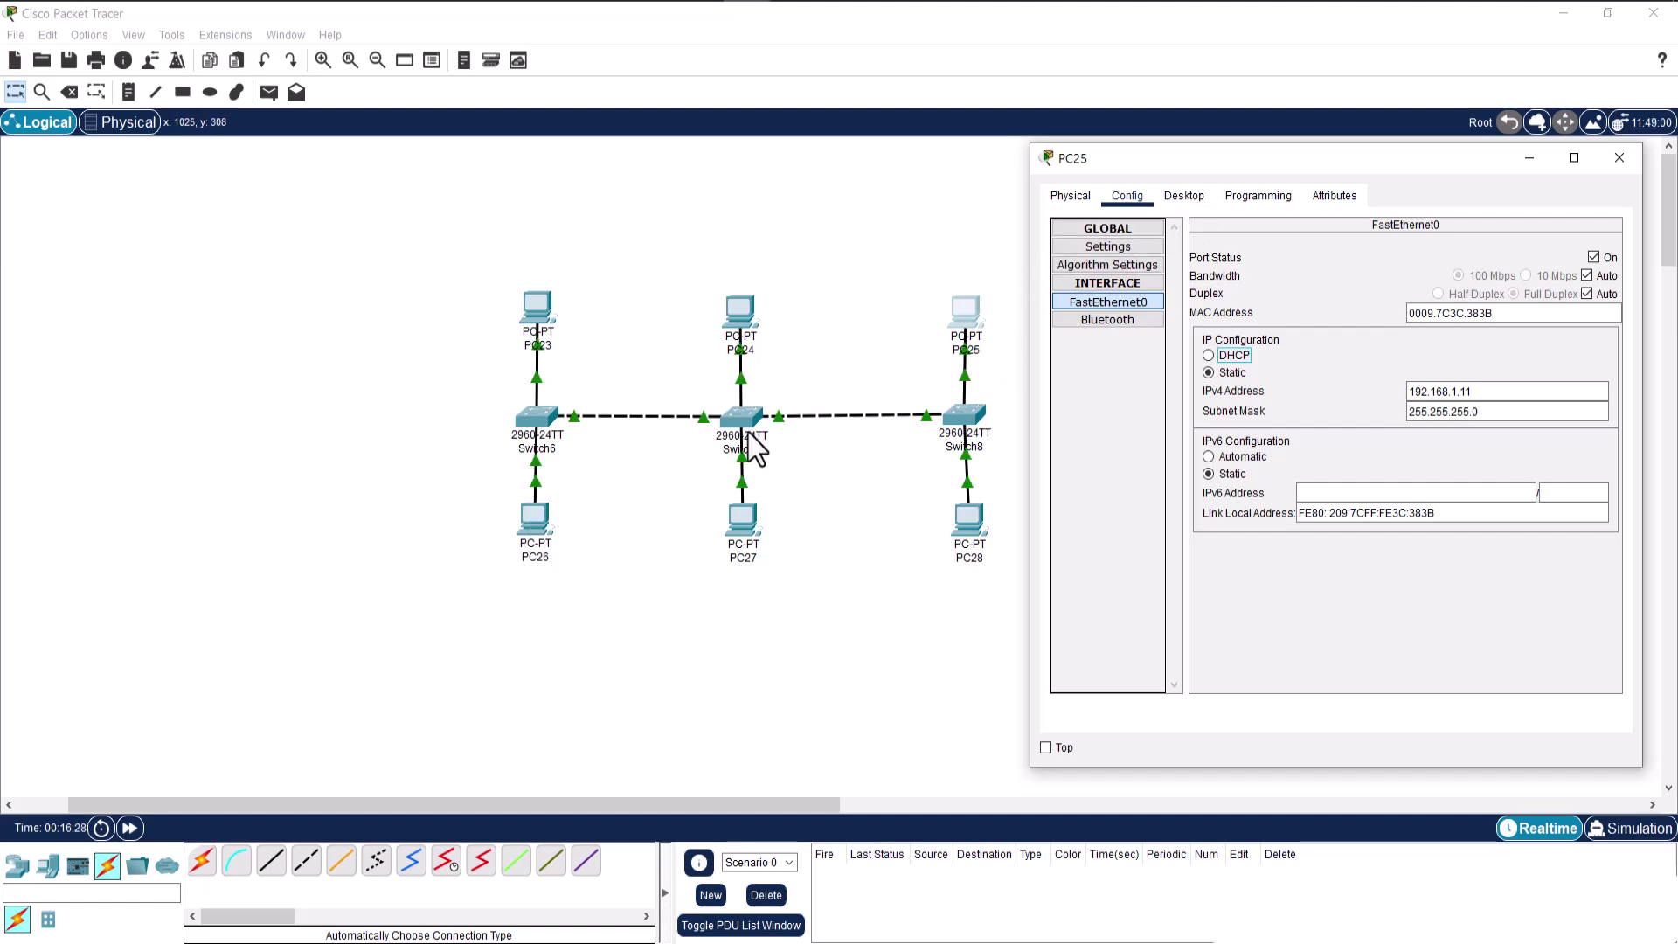
- From PC25's Command Prompt, run 'ping 192.168.1.10', get 4/4 replies, then close the window
{"action": "left_click", "coordinate": [1182, 196]}
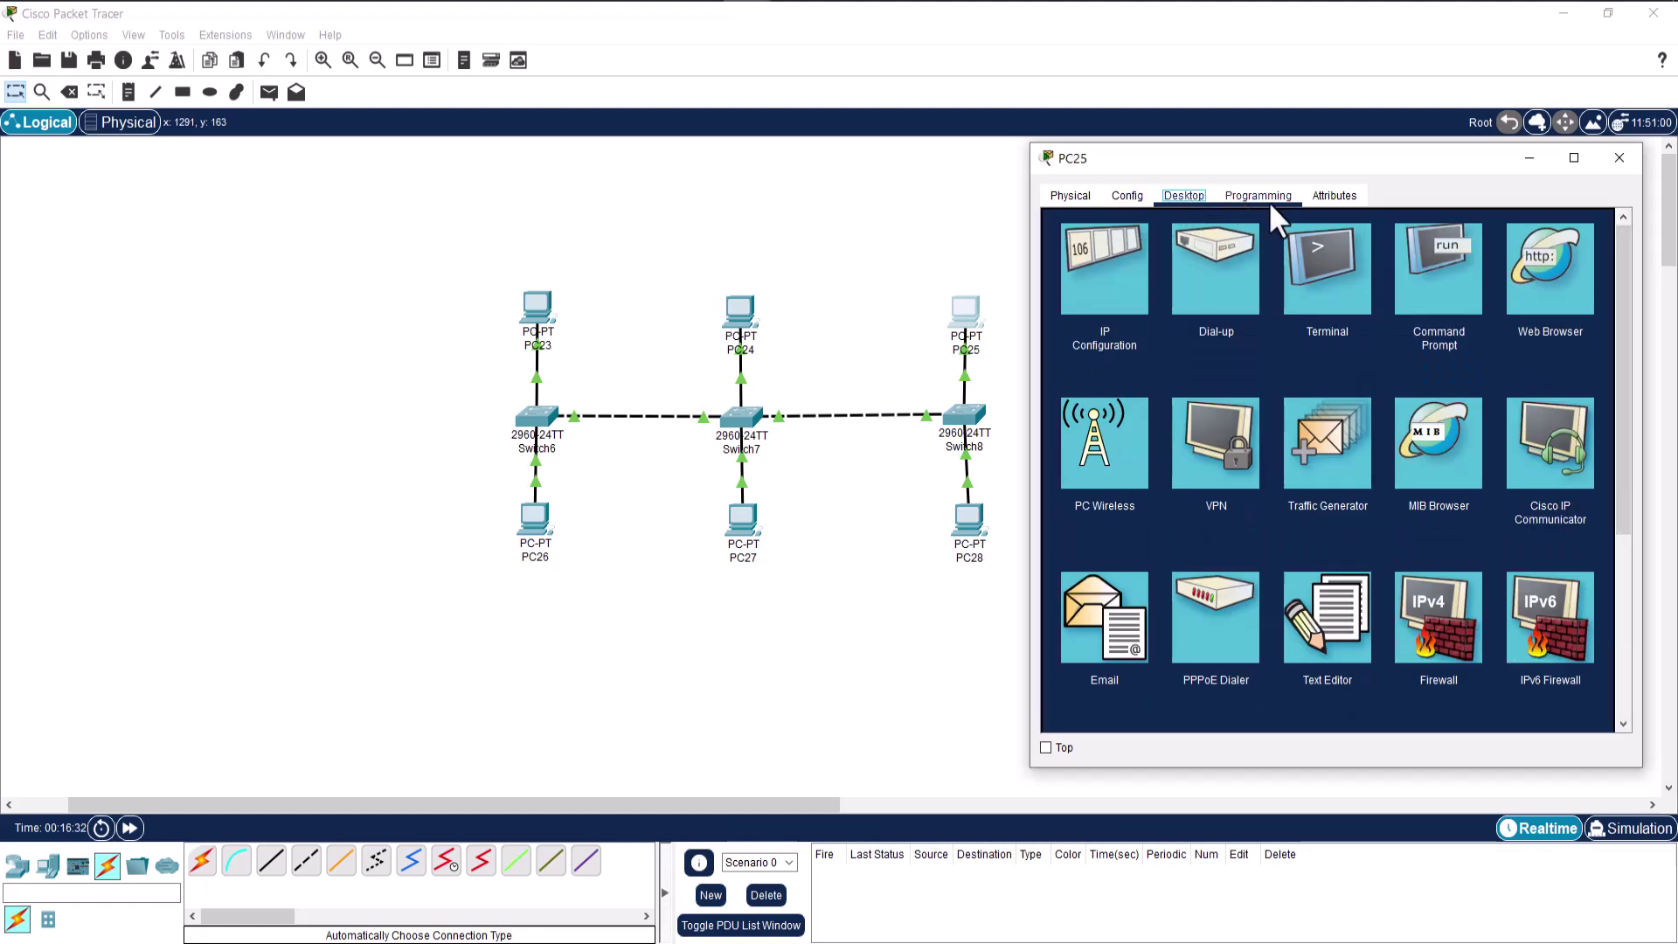
{"action": "left_click", "coordinate": [1441, 275]}
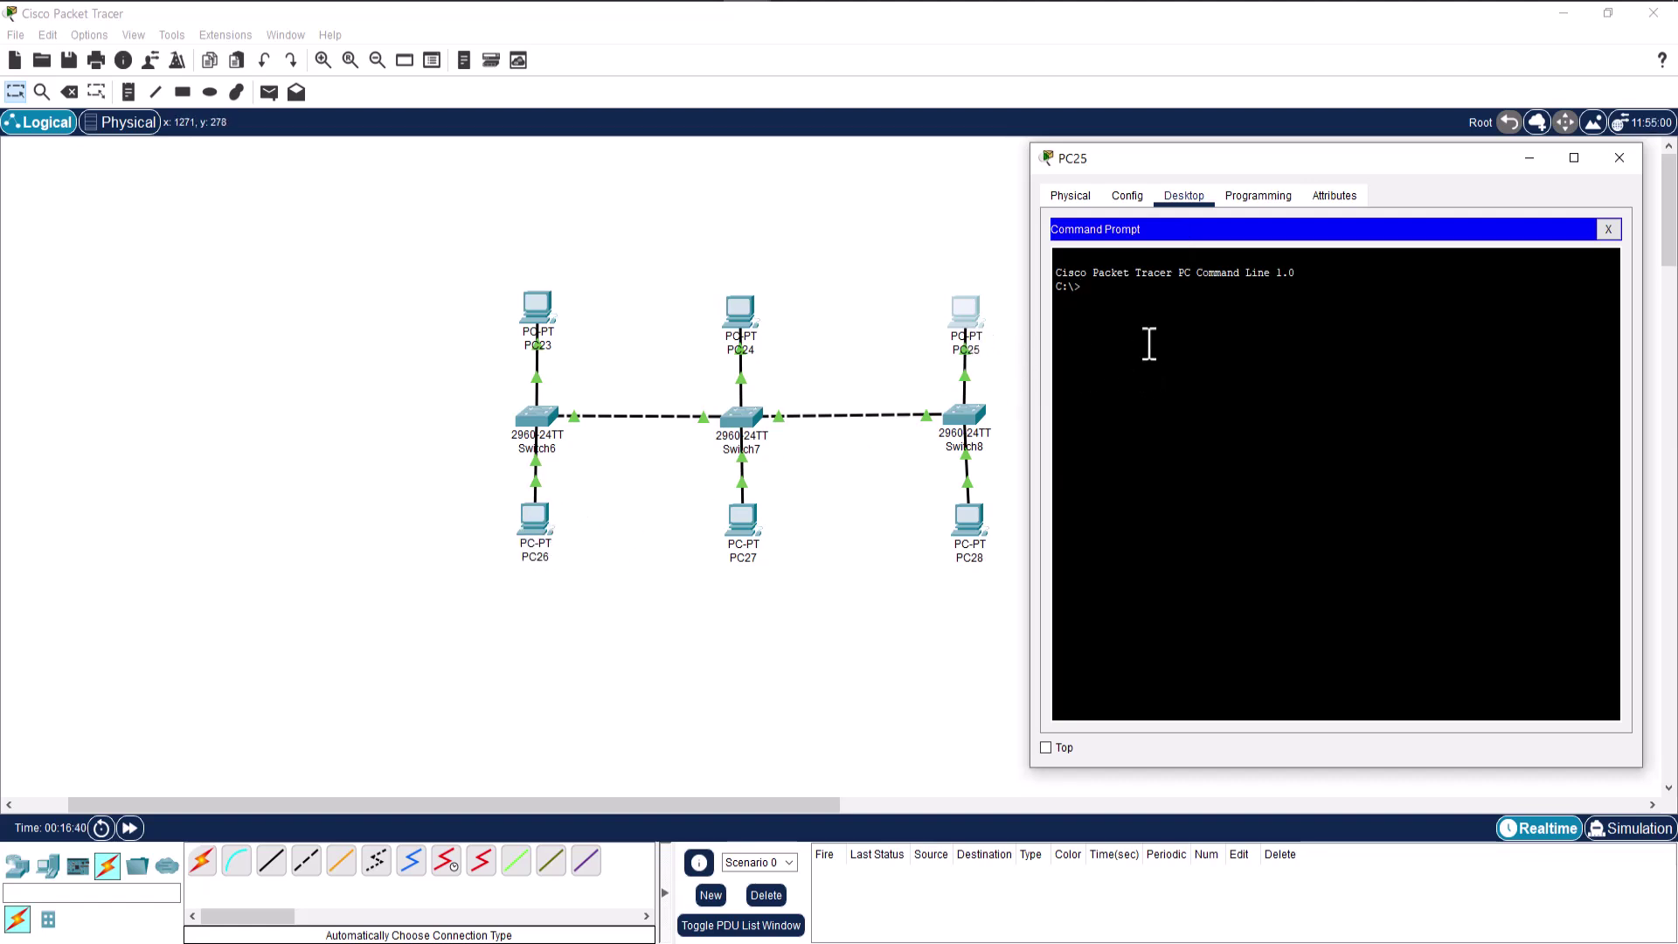
{"action": "type", "text": "ping 192.1"}
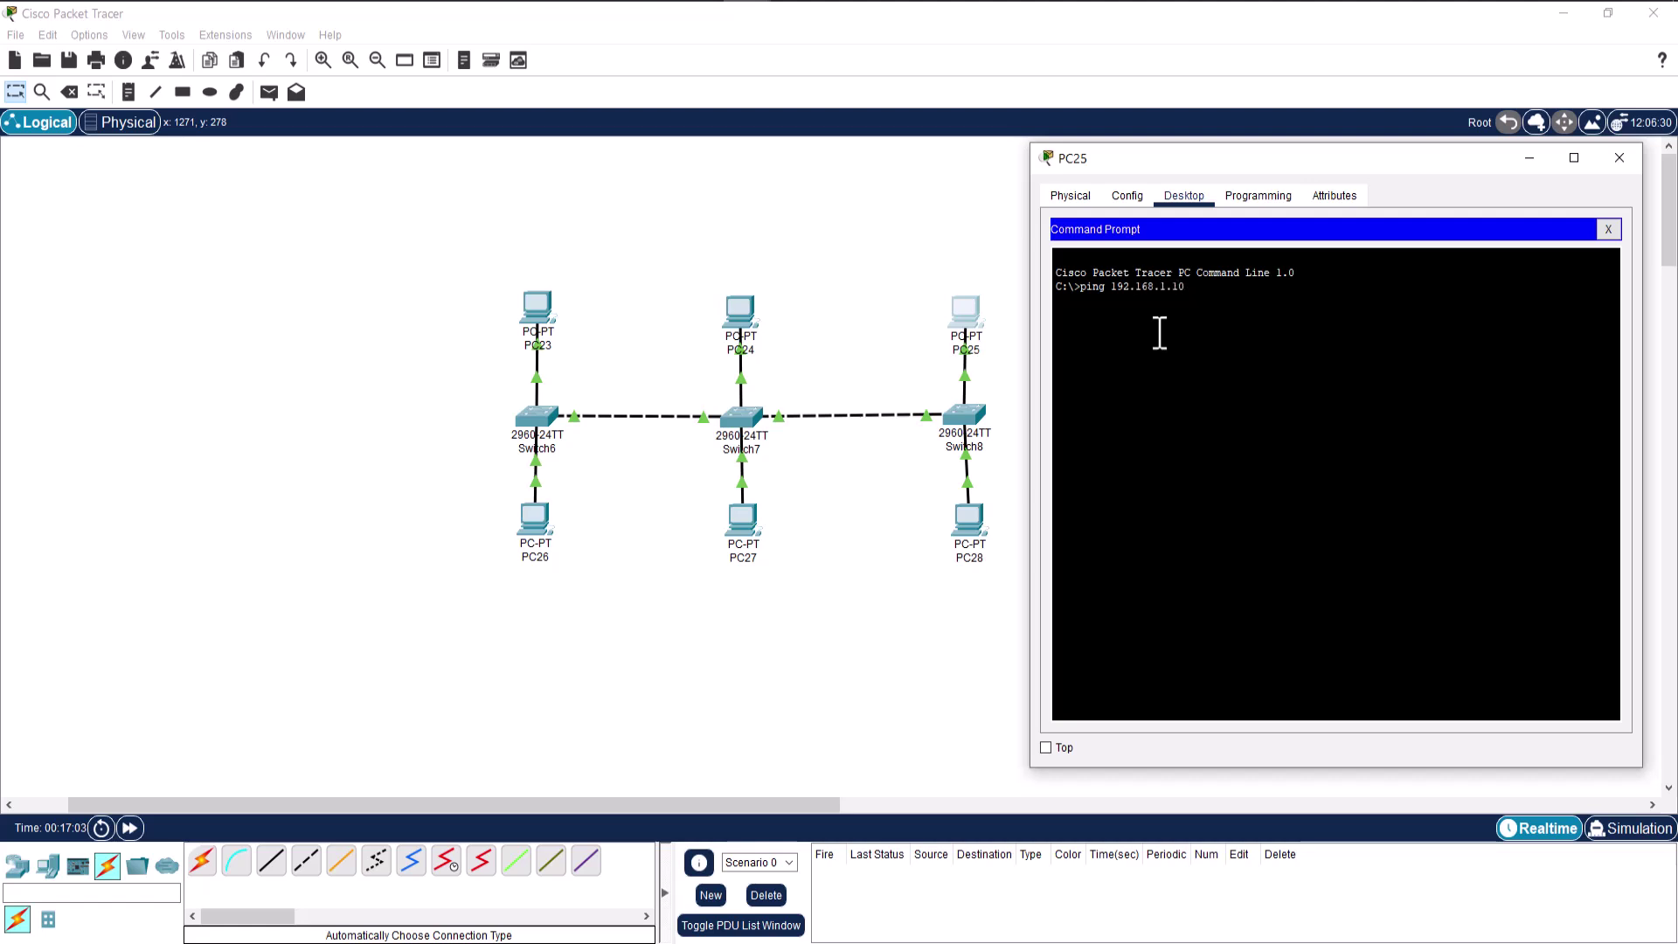
{"action": "type", "text": "68.1.10"}
{"action": "key", "text": "Return"}
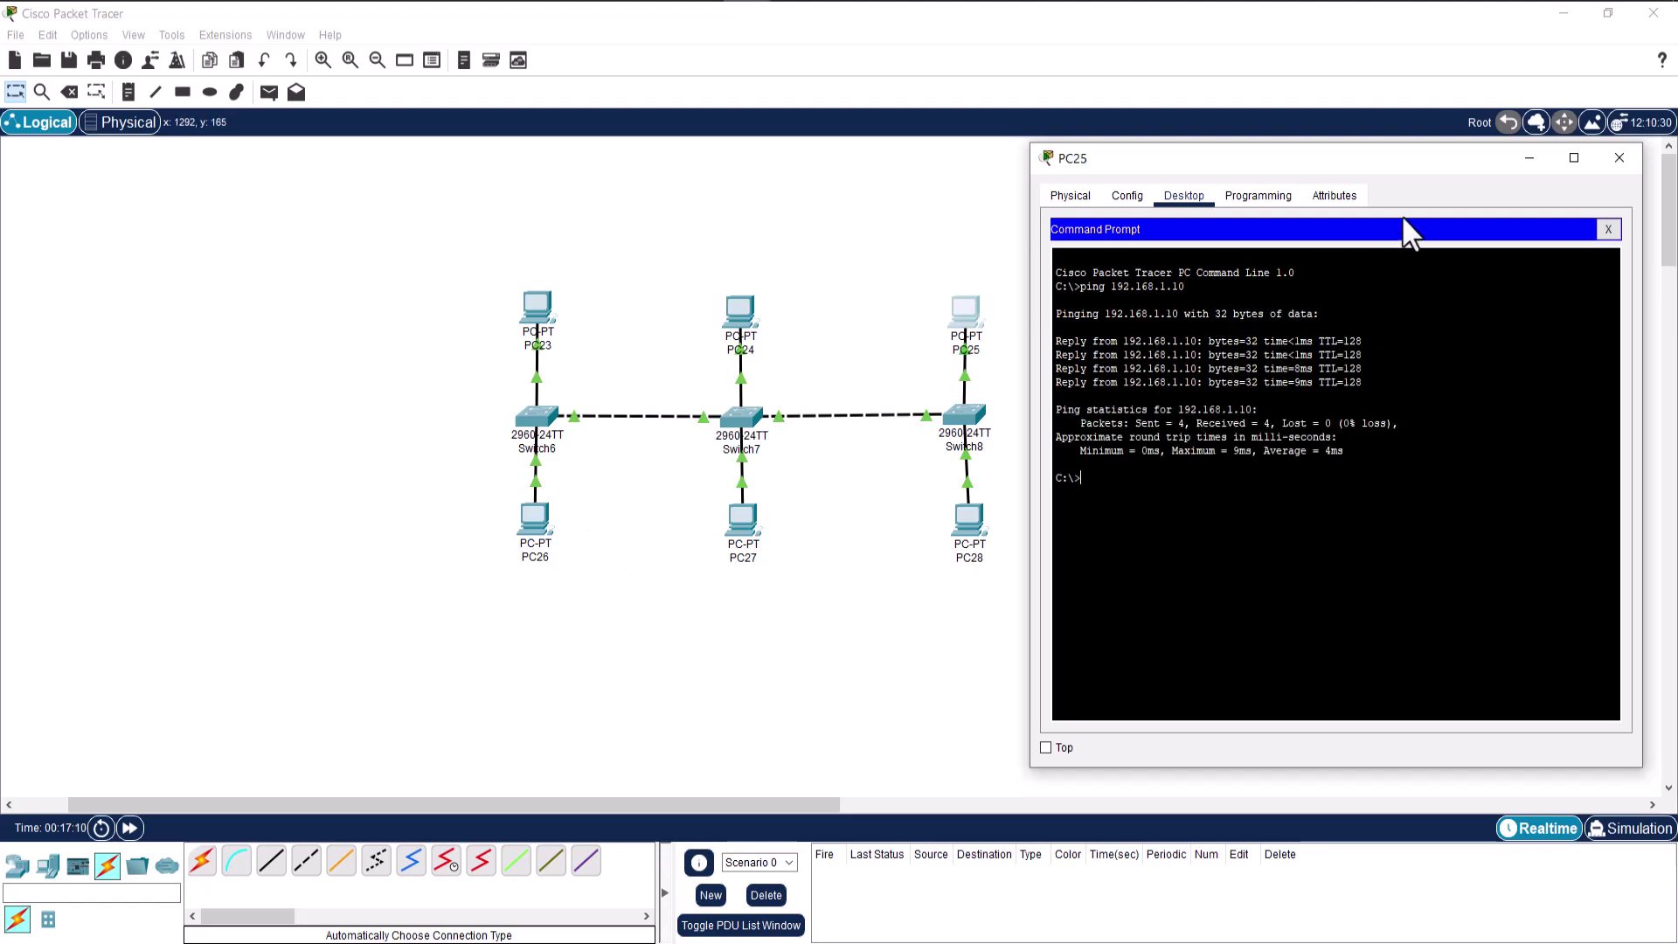
{"action": "left_click", "coordinate": [1609, 163]}
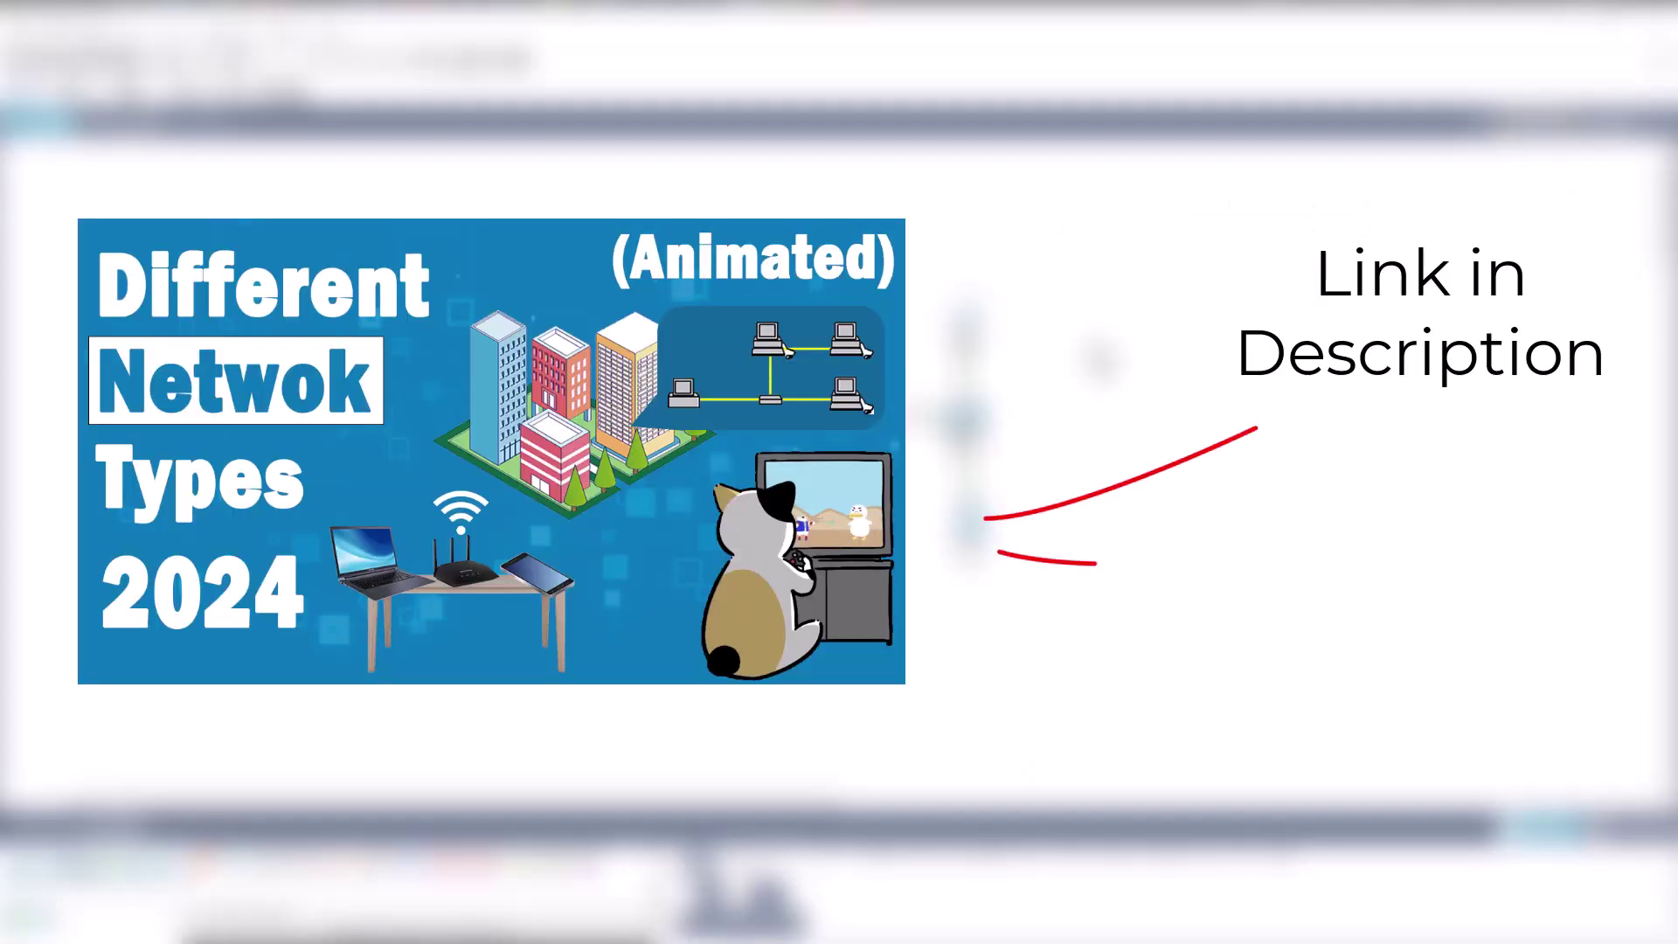